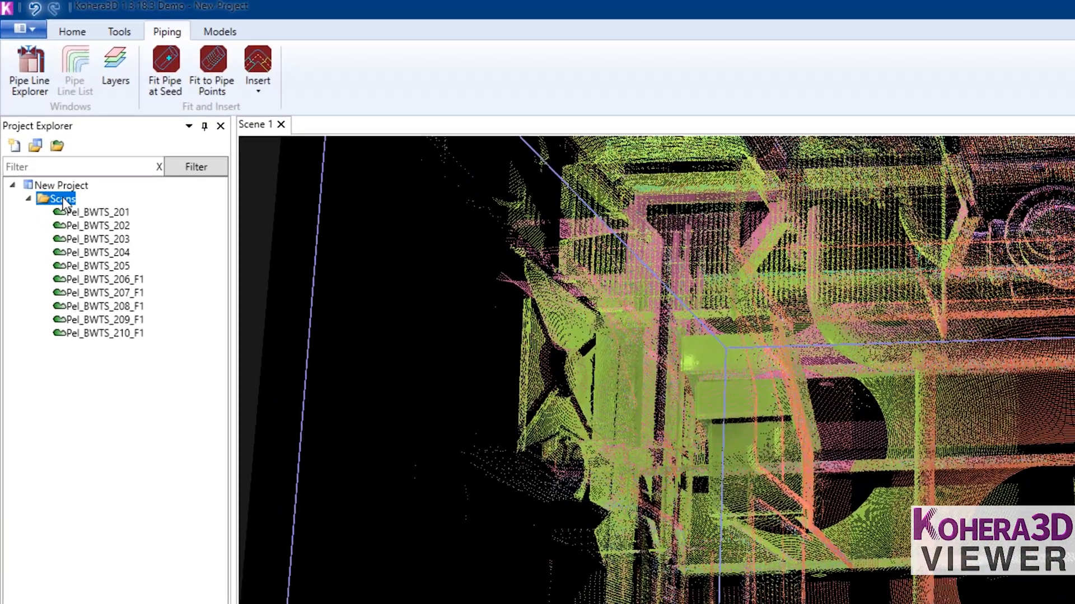
Create a piping system named Pipelines in the project's Scans folder.
right_click(62, 198)
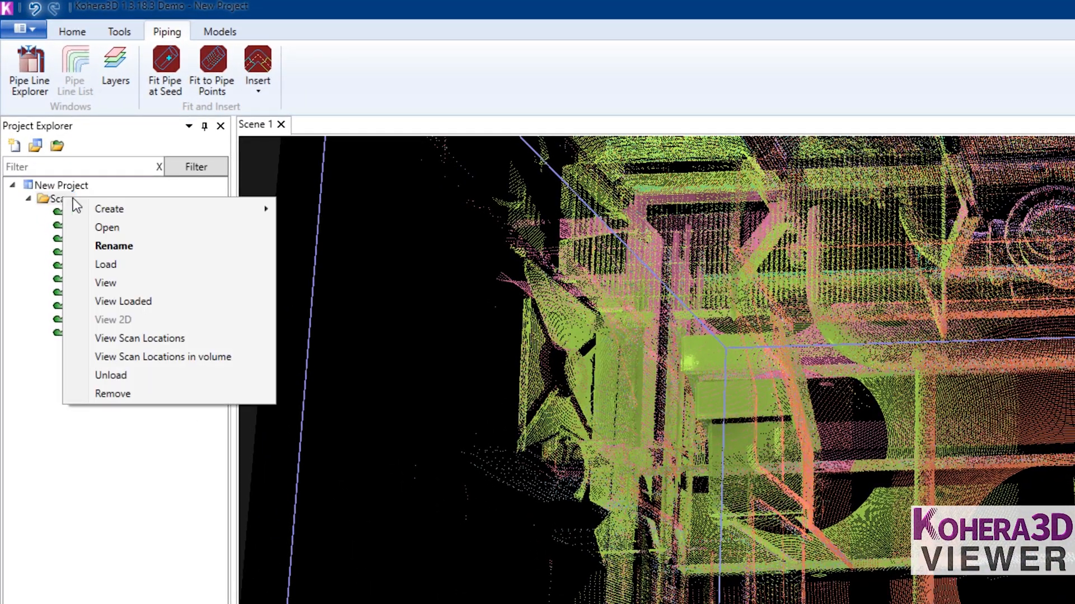
mouse_move(100, 211)
left_click(314, 226)
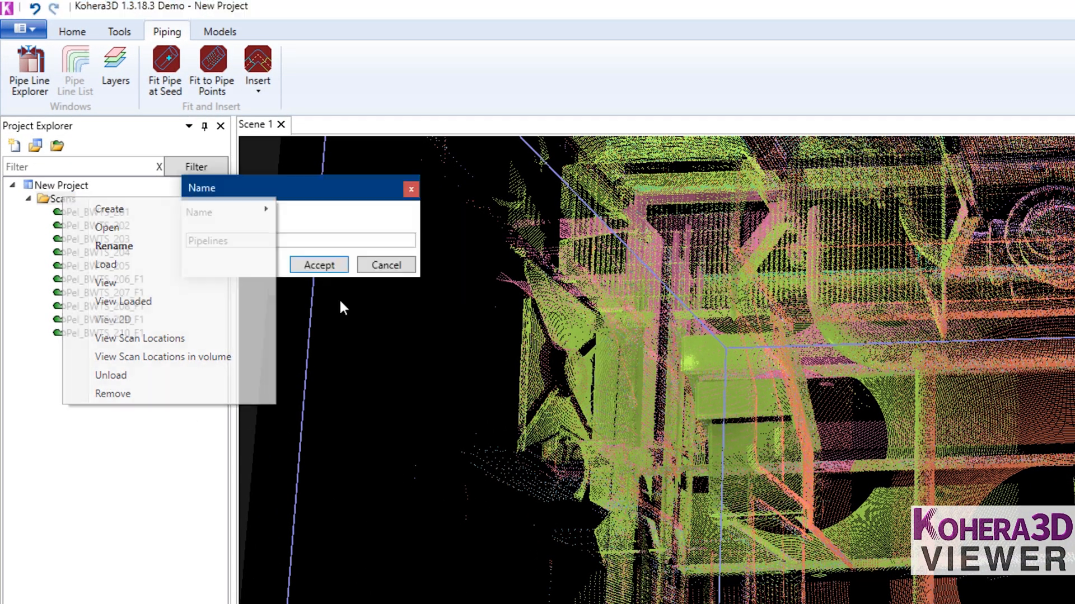
left_click(324, 265)
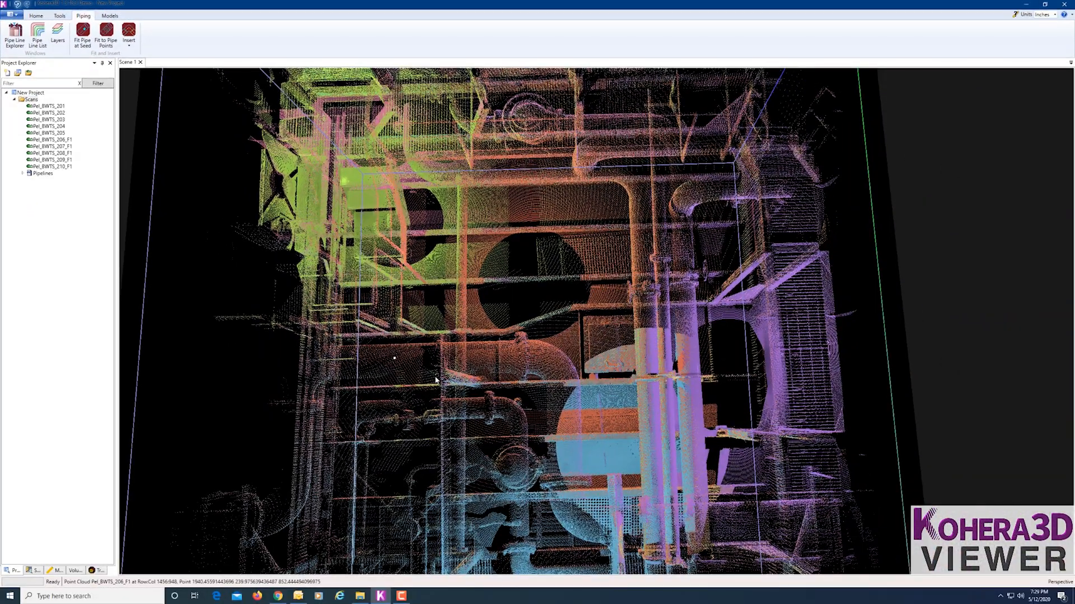
Fit a pipe section at the seed point on the large horizontal pipe in the point cloud.
key("y")
left_click_drag(446, 413, 504, 415)
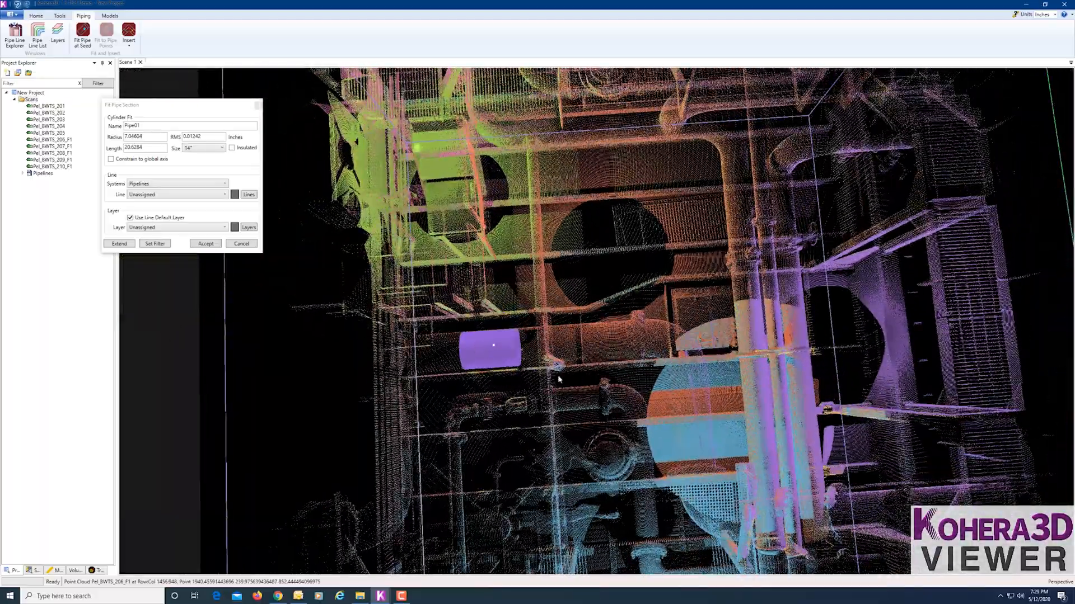
left_click_drag(558, 380, 193, 206)
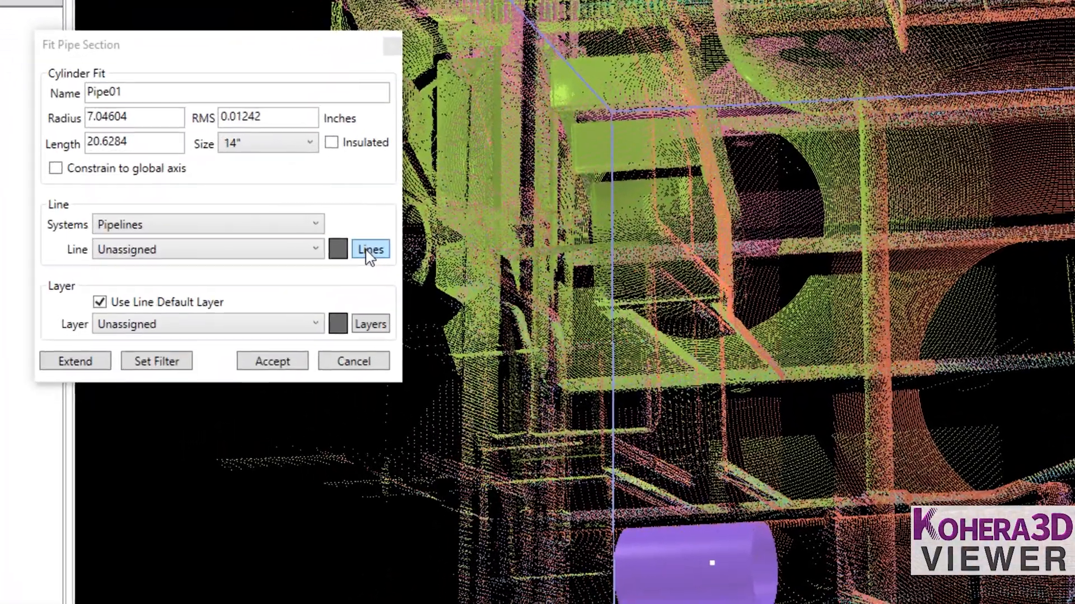
Add a line named Line01 to the Pipelines system and color it red.
left_click(369, 251)
left_click(105, 454)
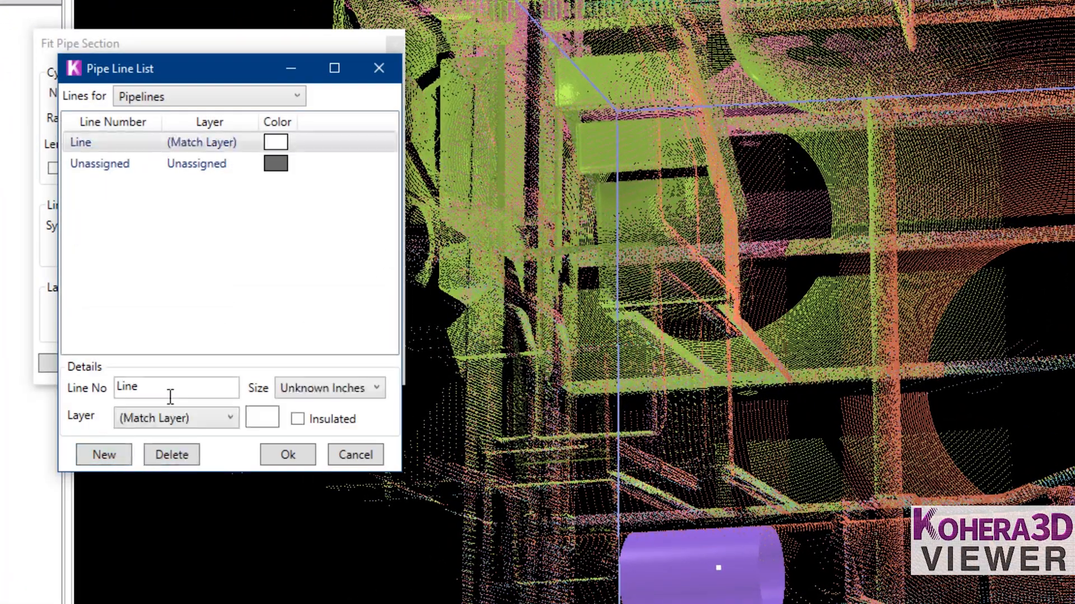
left_click(183, 390)
left_click(268, 420)
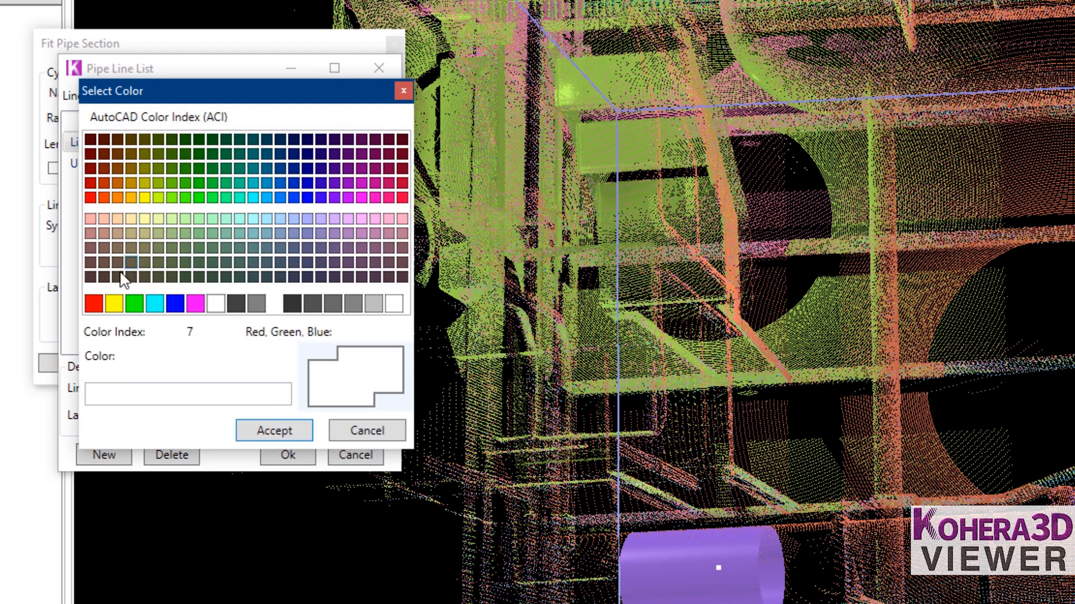
left_click(95, 303)
left_click(275, 431)
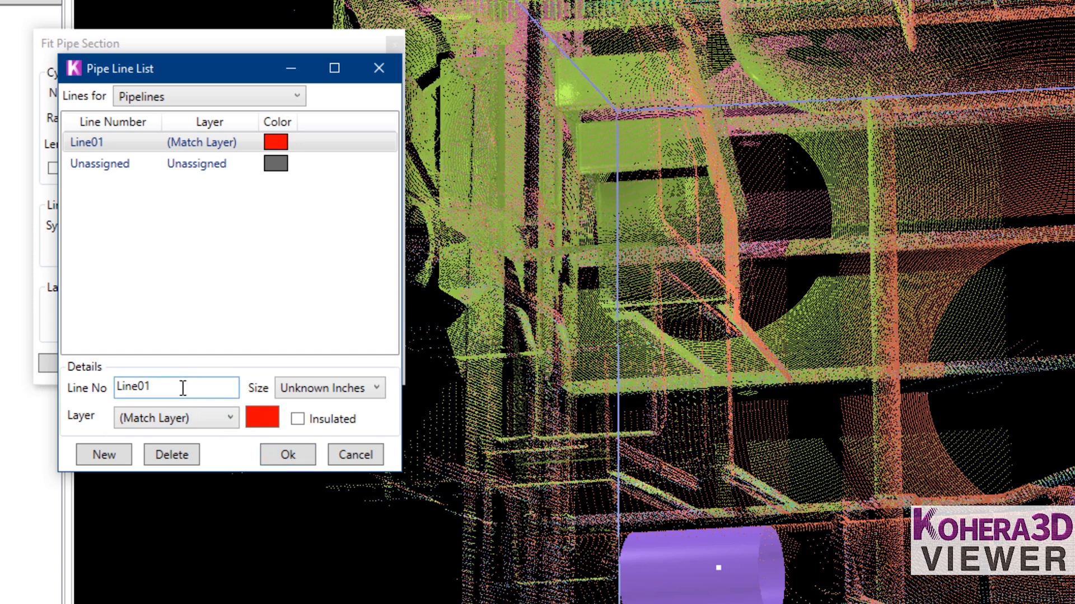
Add a second line named Line02 in yellow and save the line list.
left_click(103, 454)
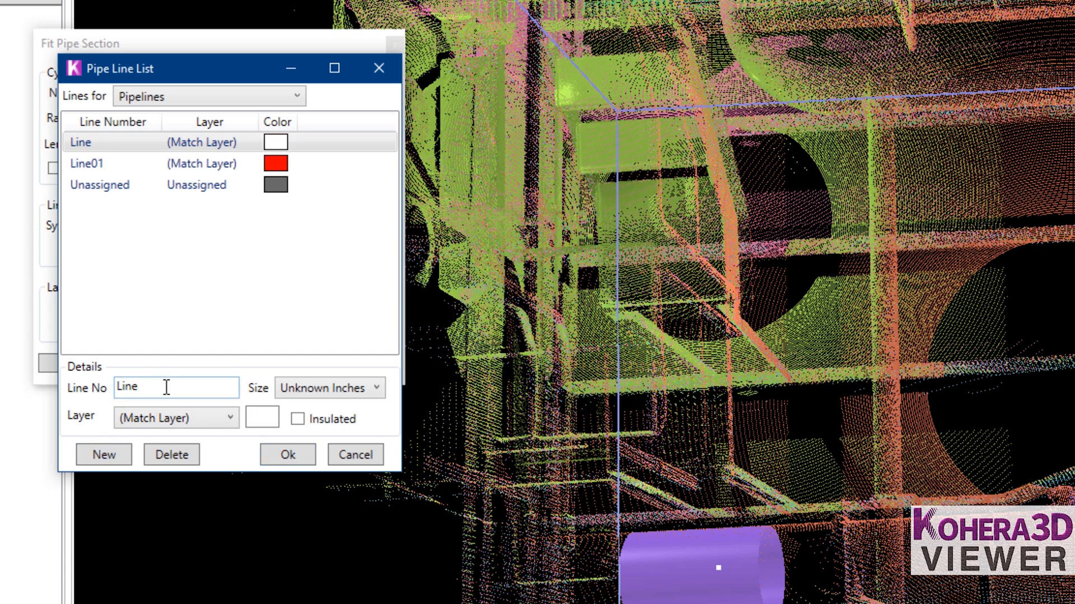
left_click(174, 389)
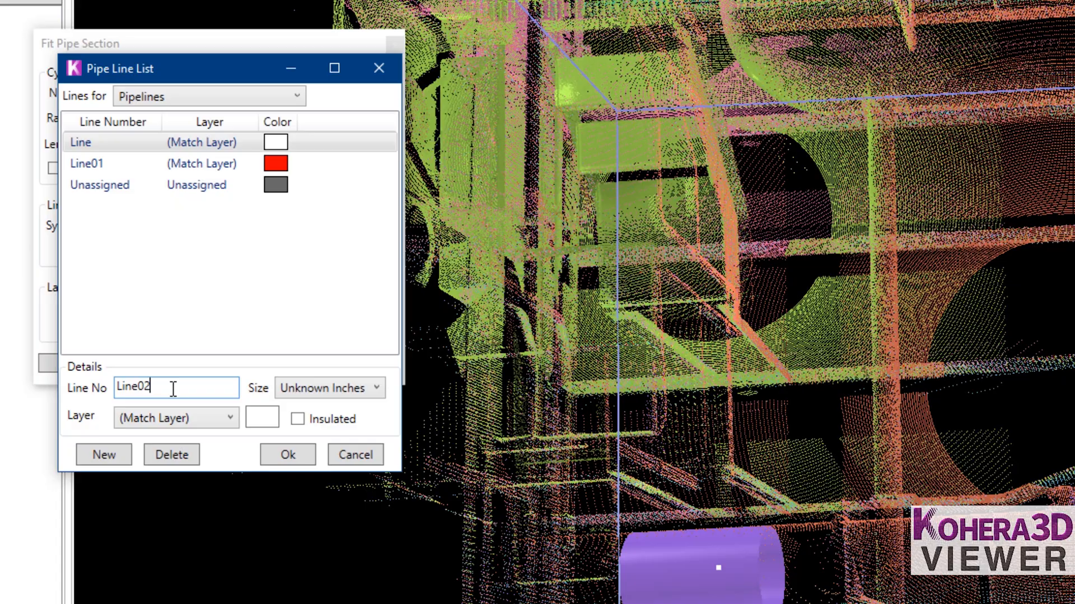
left_click(262, 418)
left_click(118, 303)
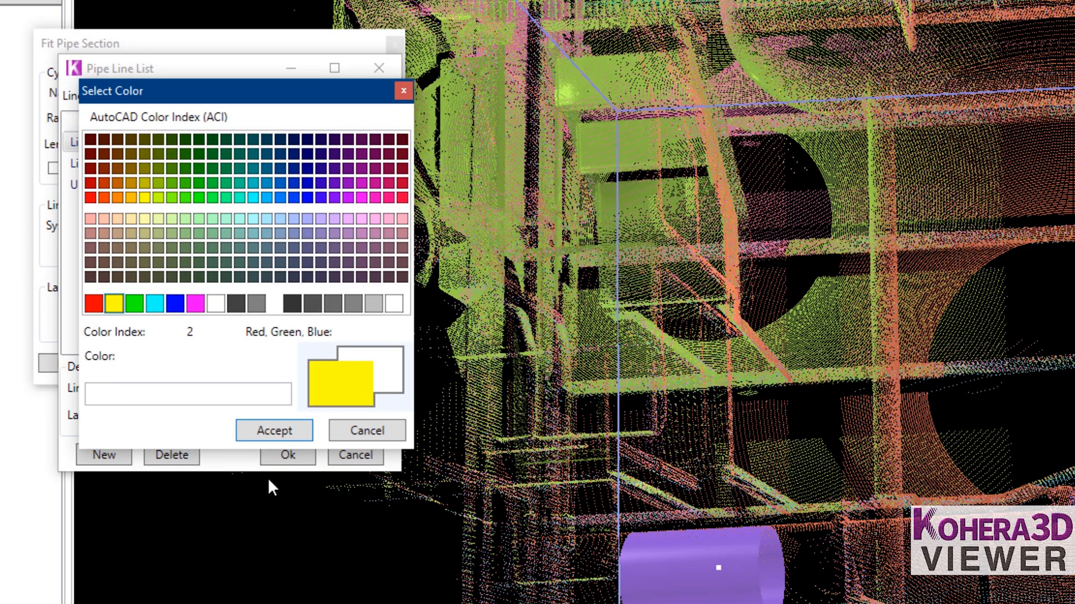
left_click(271, 430)
left_click(287, 453)
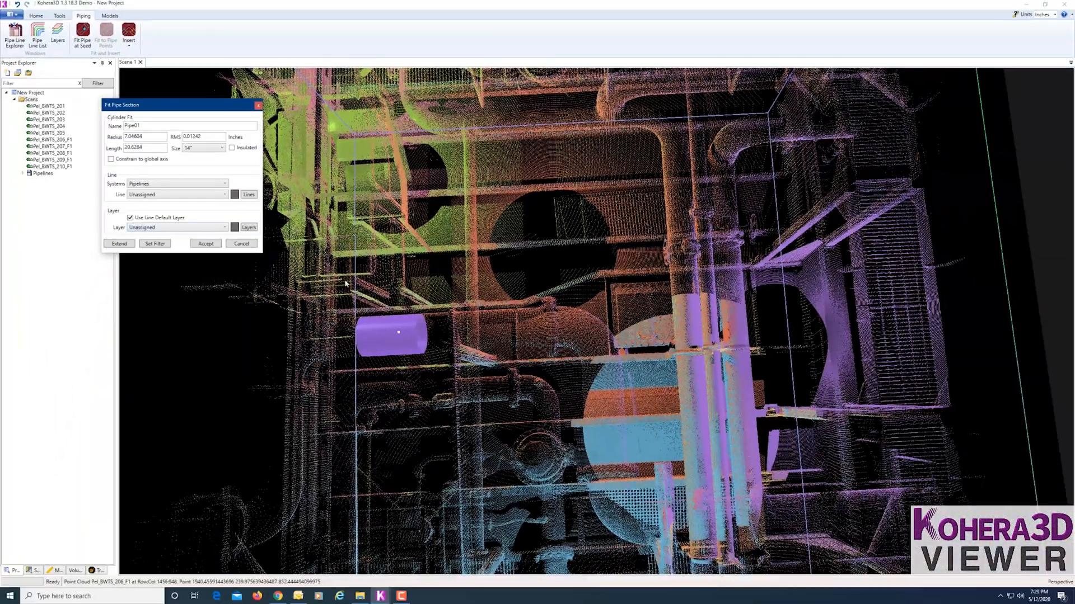
Assign the fitted pipe to Line01, then extend it along the run to a point before the elbow and accept it.
left_click(225, 195)
left_click(203, 208)
scroll(559, 381, "up", 4)
middle_click_drag(569, 384, 604, 392)
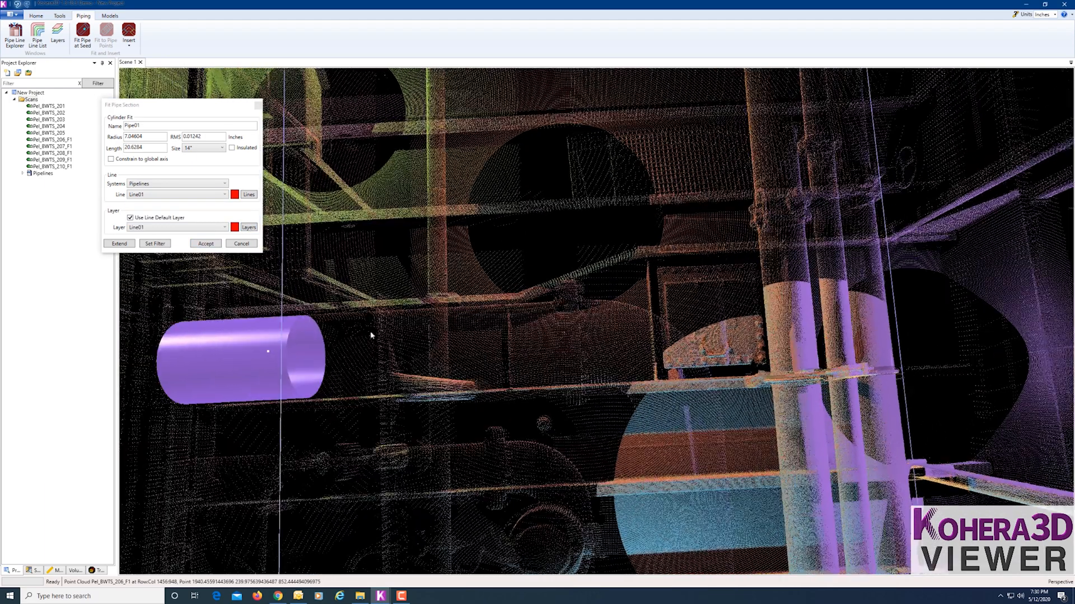
left_click_drag(371, 335, 556, 361)
left_click(586, 348)
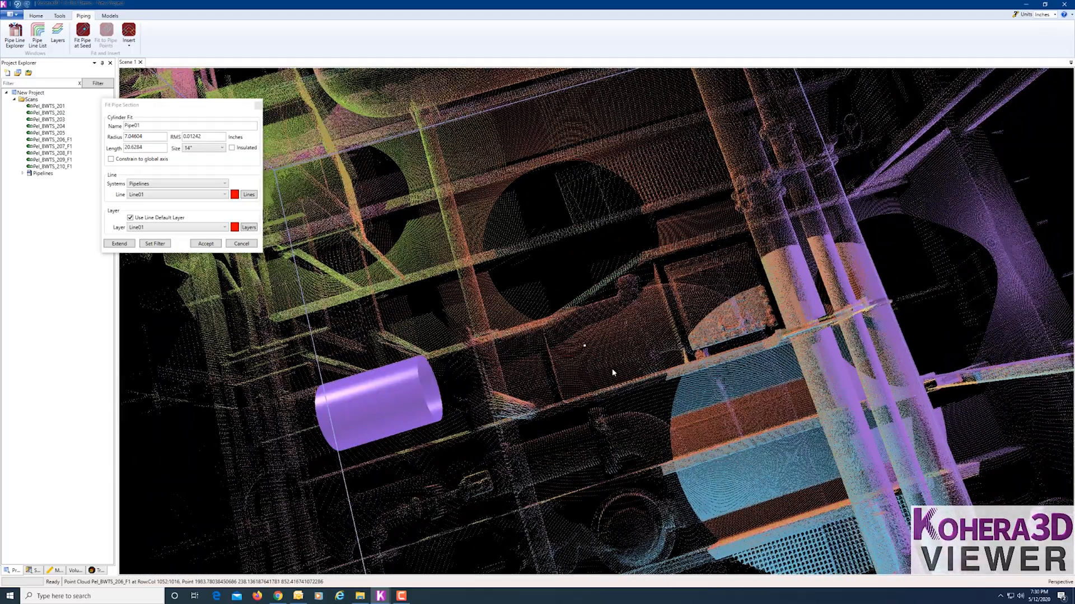
left_click(205, 246)
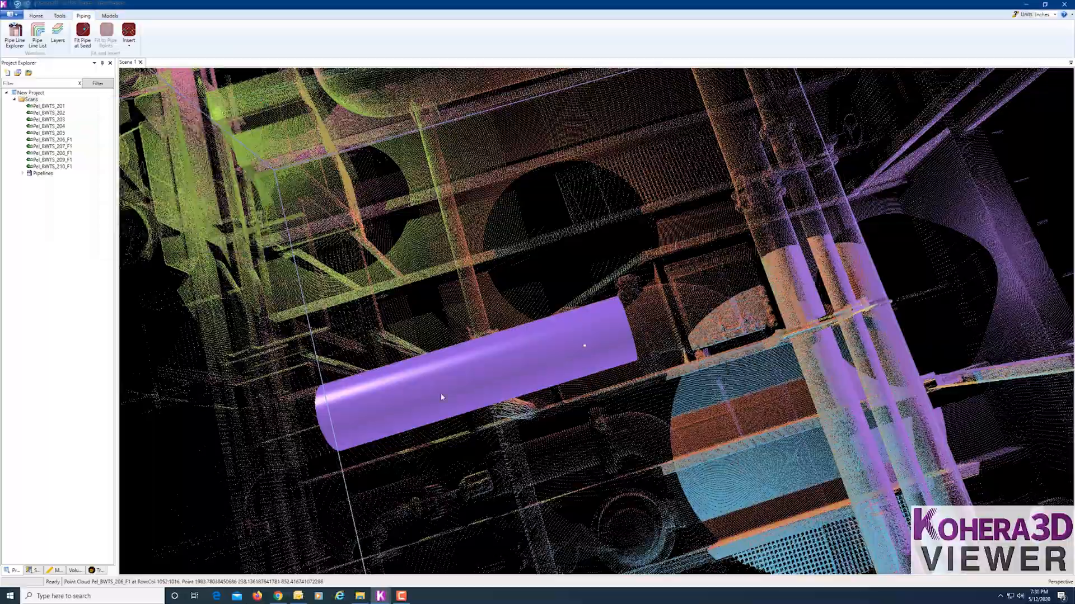
Fit a second 14" pipe section on Line01 at a seed point on the run past the elbow.
scroll(569, 421, "down", 5)
left_click_drag(570, 421, 778, 317)
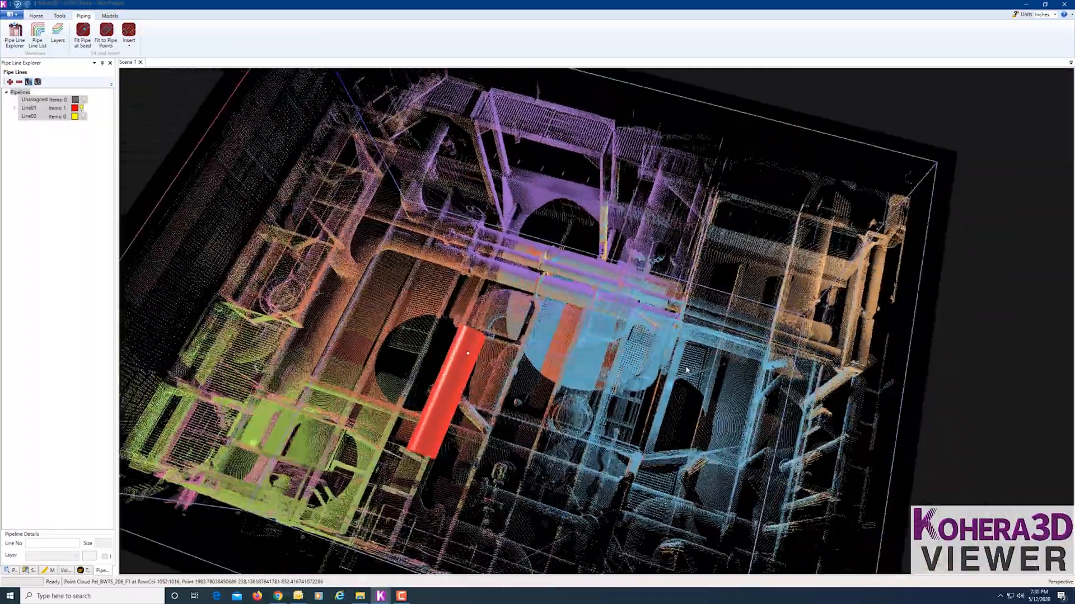
scroll(522, 238, "up", 4)
left_click_drag(522, 238, 614, 408)
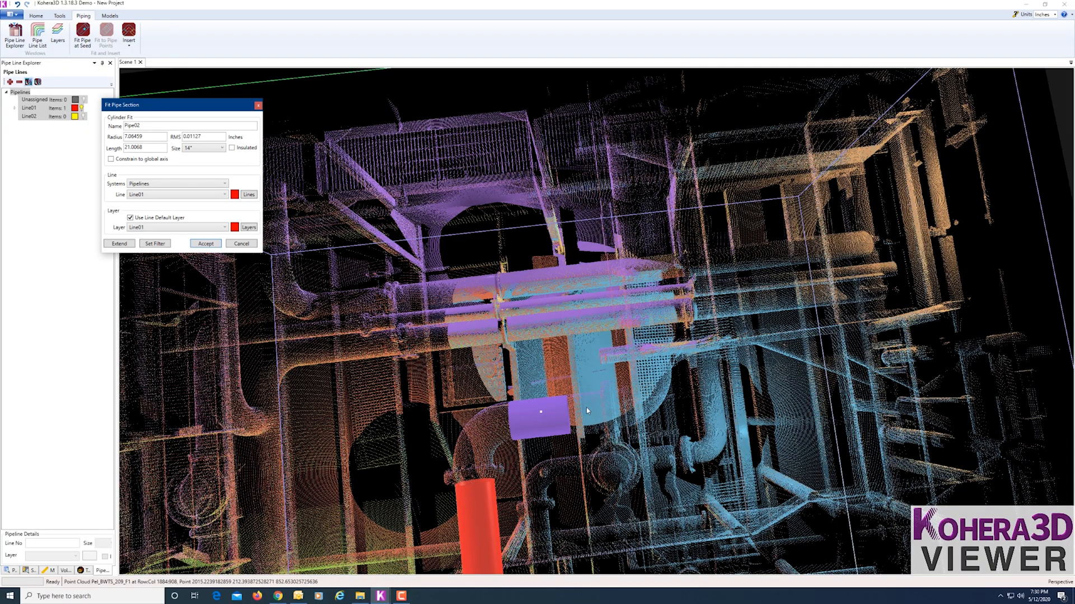
left_click_drag(693, 440, 566, 403)
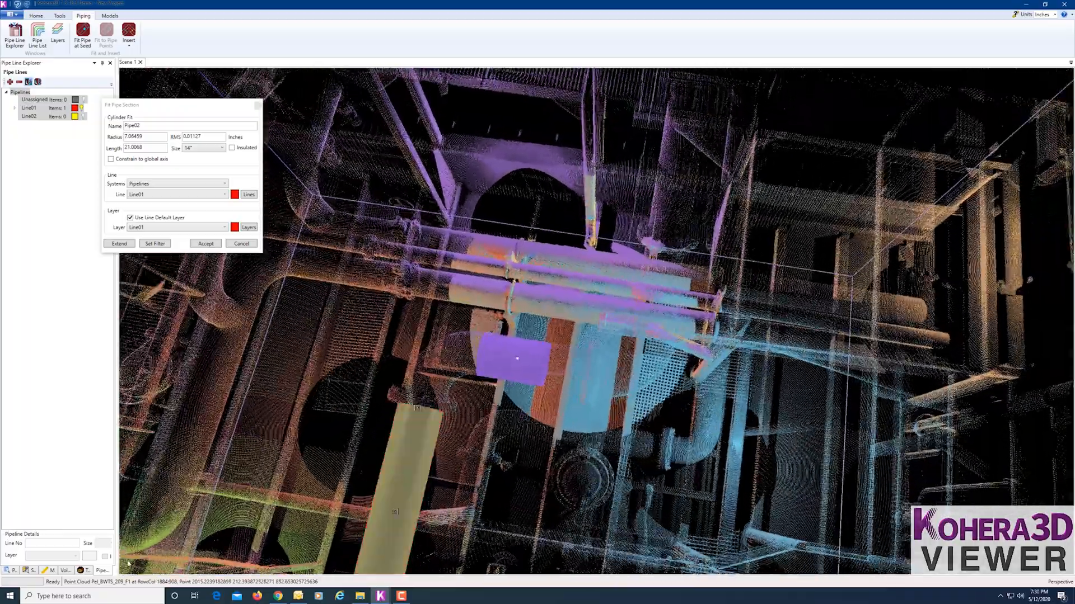
Apply a spherical quick volume filter centered on a selected scan point beside the second pipe section.
left_click(64, 571)
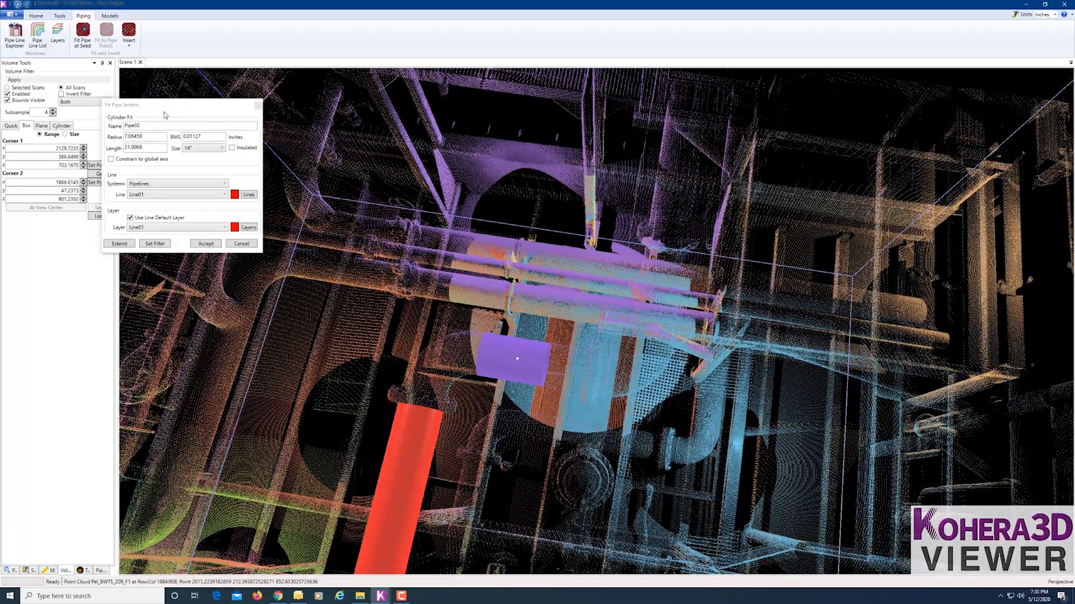
left_click_drag(165, 107, 229, 102)
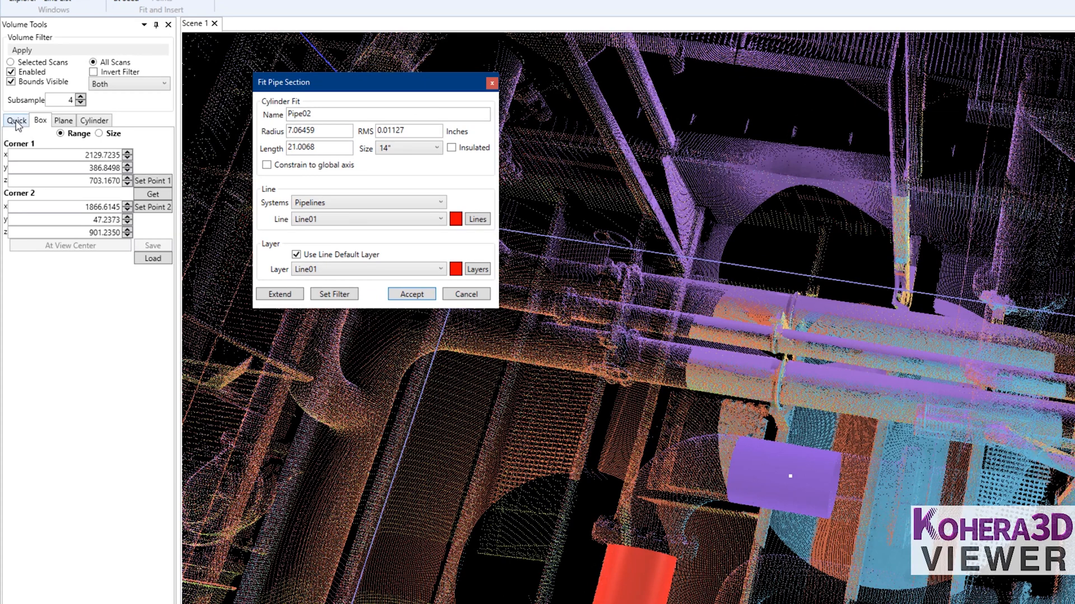
left_click(16, 121)
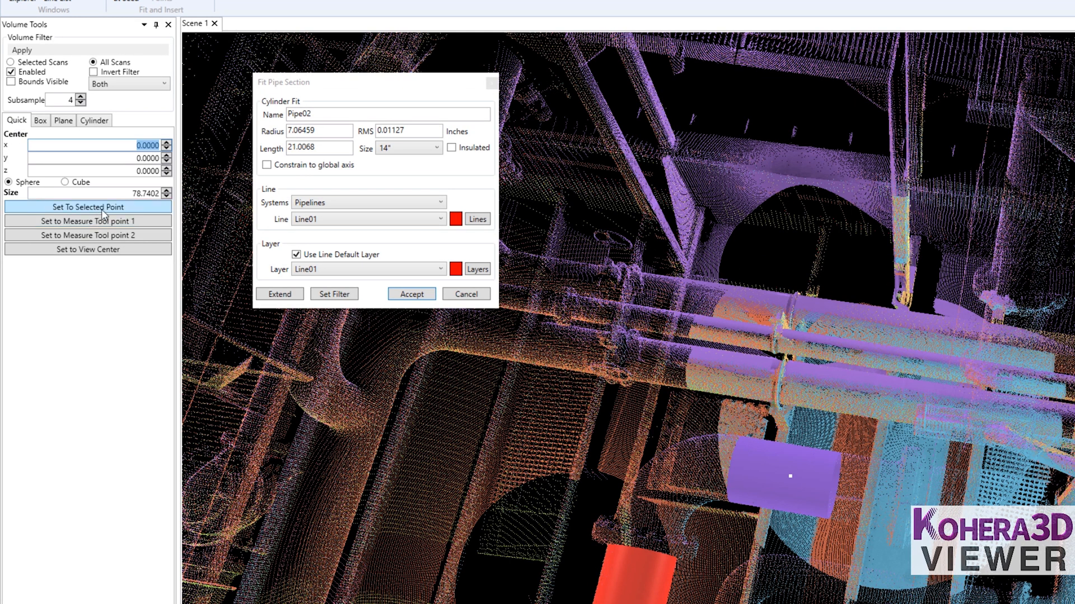
left_click(893, 493)
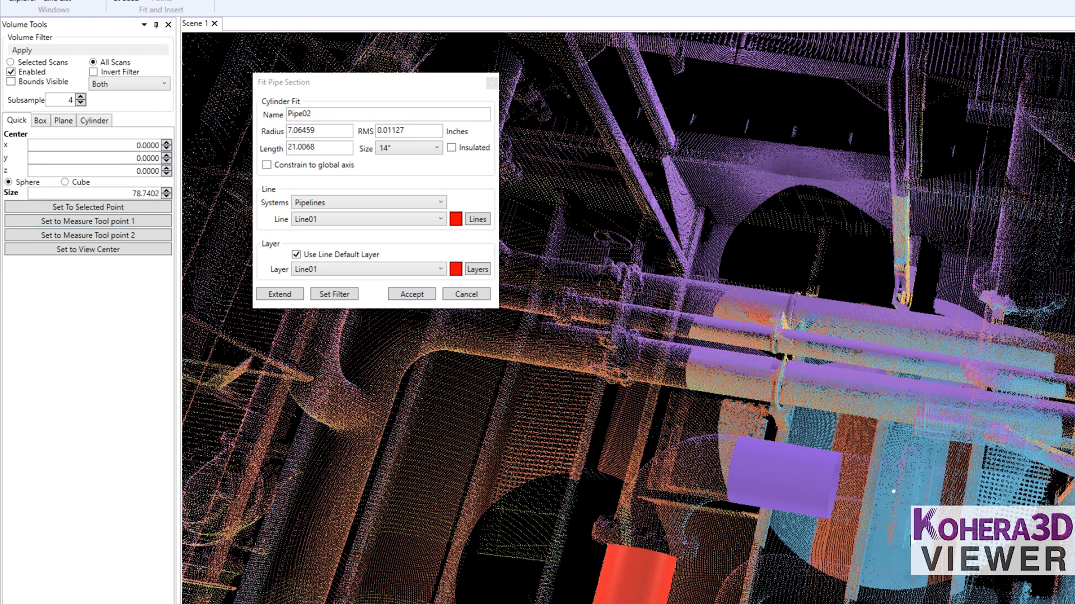
left_click(87, 207)
left_click(22, 51)
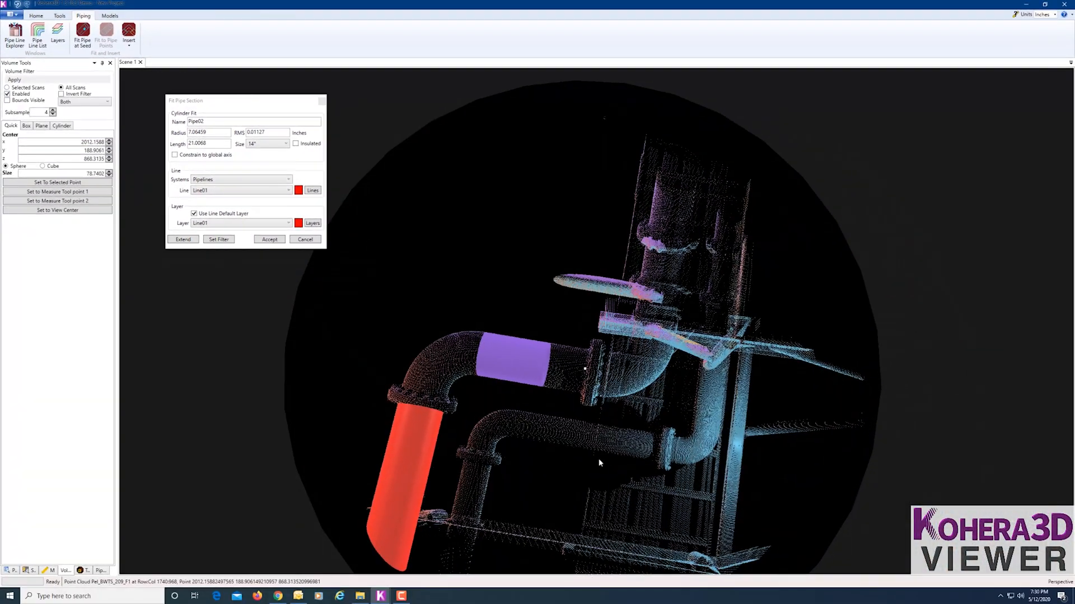
Extend the second pipe section to the flange and accept it.
middle_click_drag(599, 458, 530, 423)
scroll(508, 394, "up", 3)
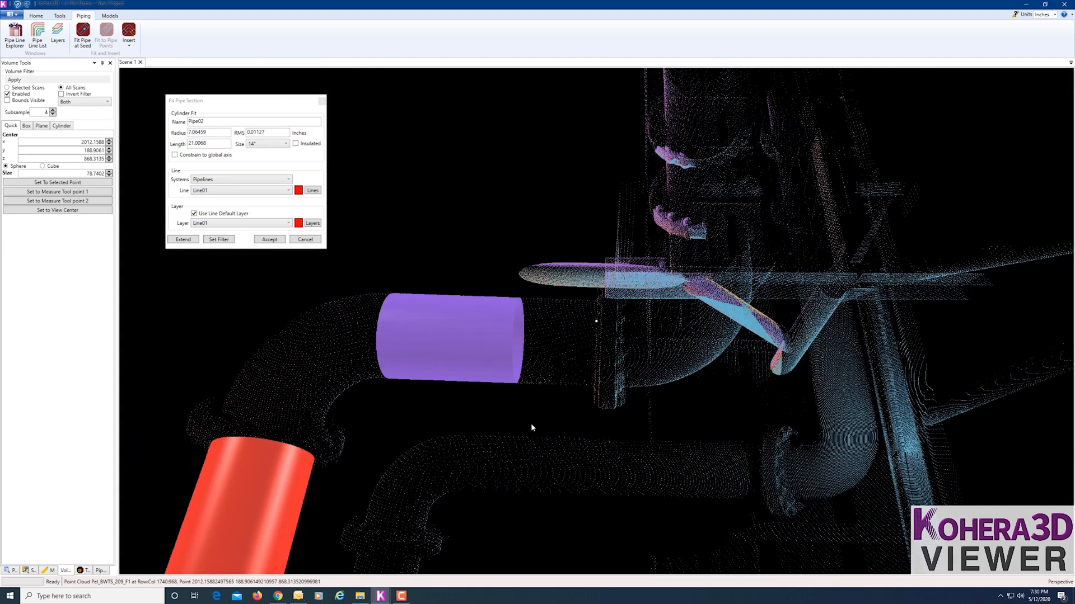
left_click(551, 342)
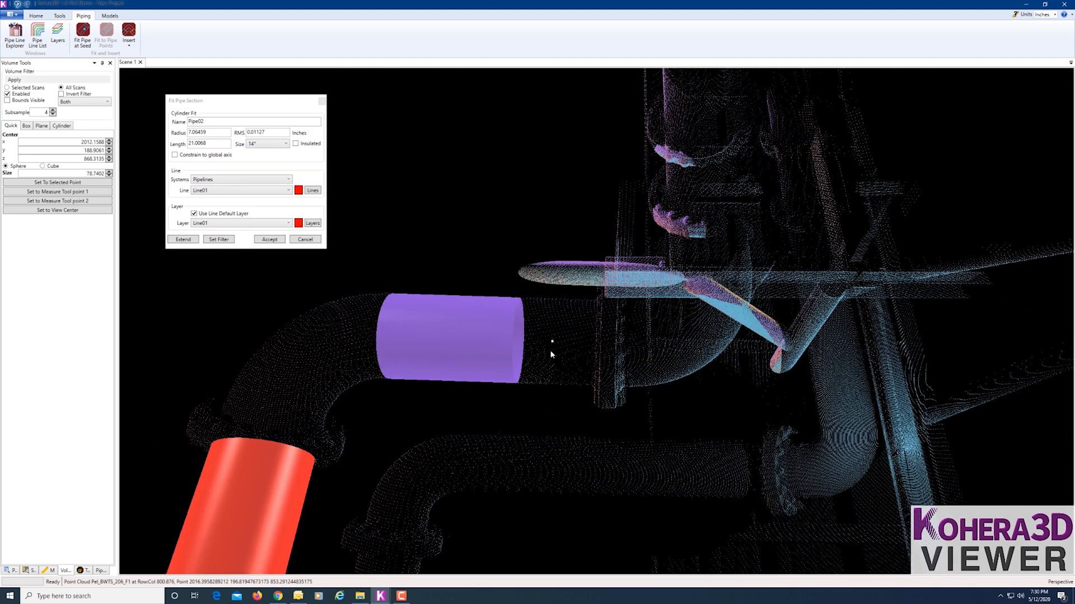
left_click(269, 240)
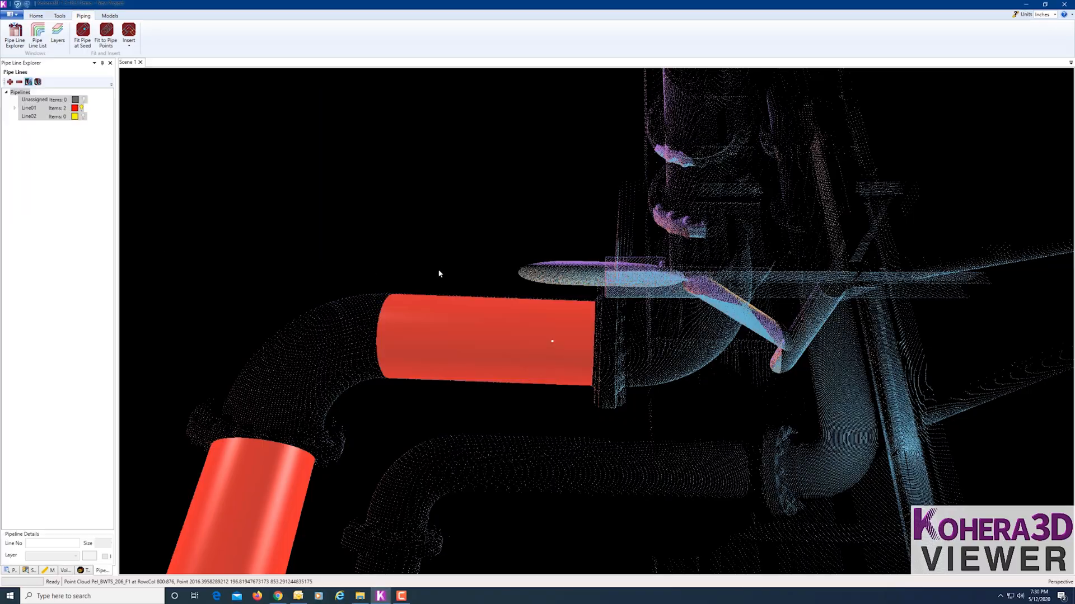
Fit a third pipe section between the next two flanges and extend it past the far flange to the filter's edge.
middle_click_drag(439, 272, 644, 188)
mouse_move(647, 248)
middle_mouse_down()
mouse_move(650, 223)
mouse_move(670, 213)
mouse_move(666, 241)
middle_mouse_up()
left_click(550, 367)
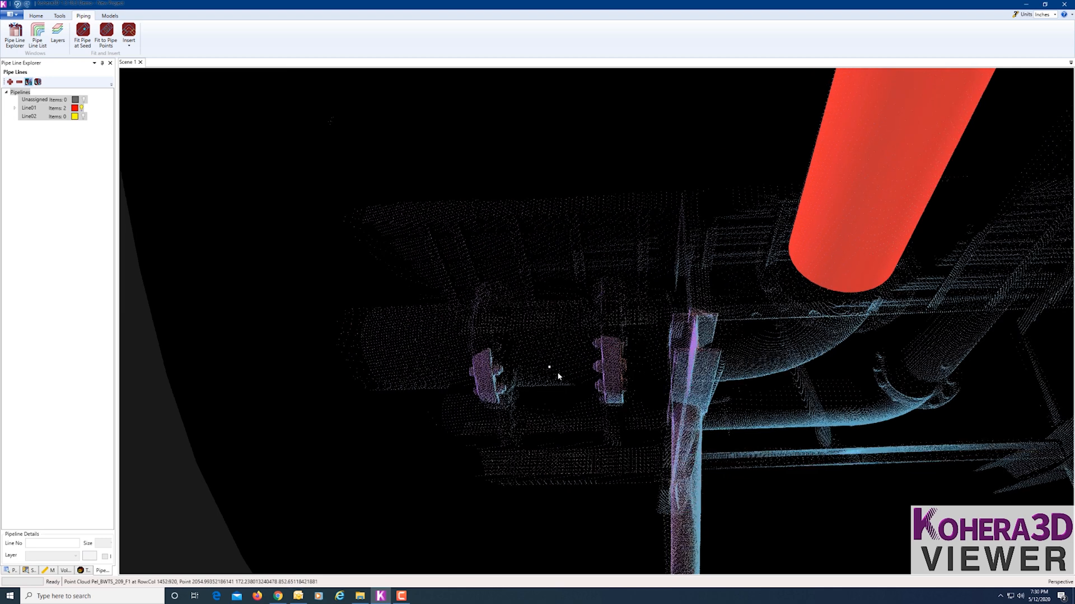
left_click(391, 366)
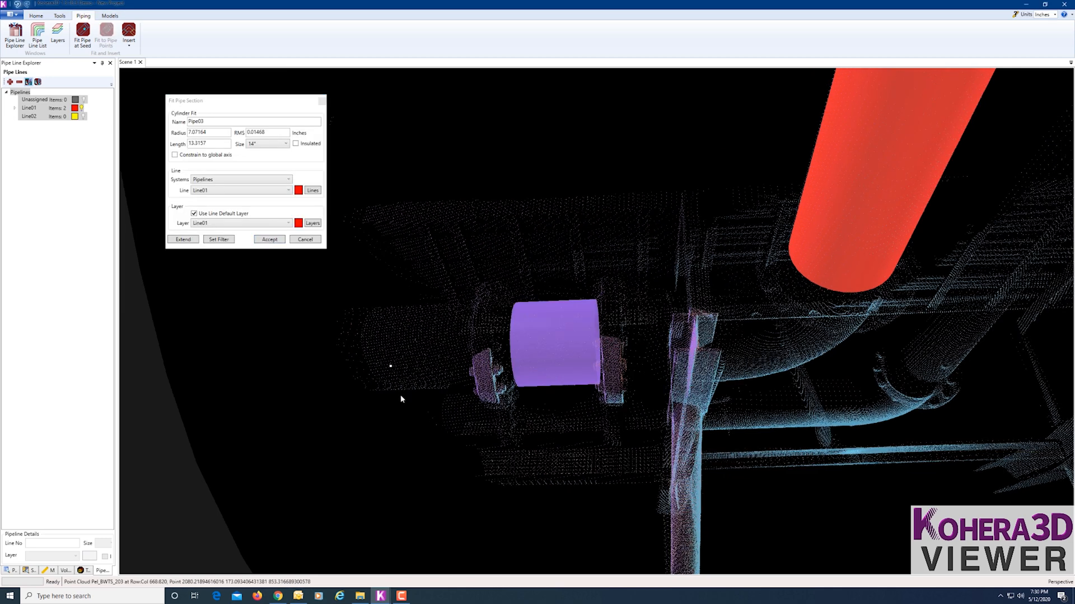
left_click(347, 361)
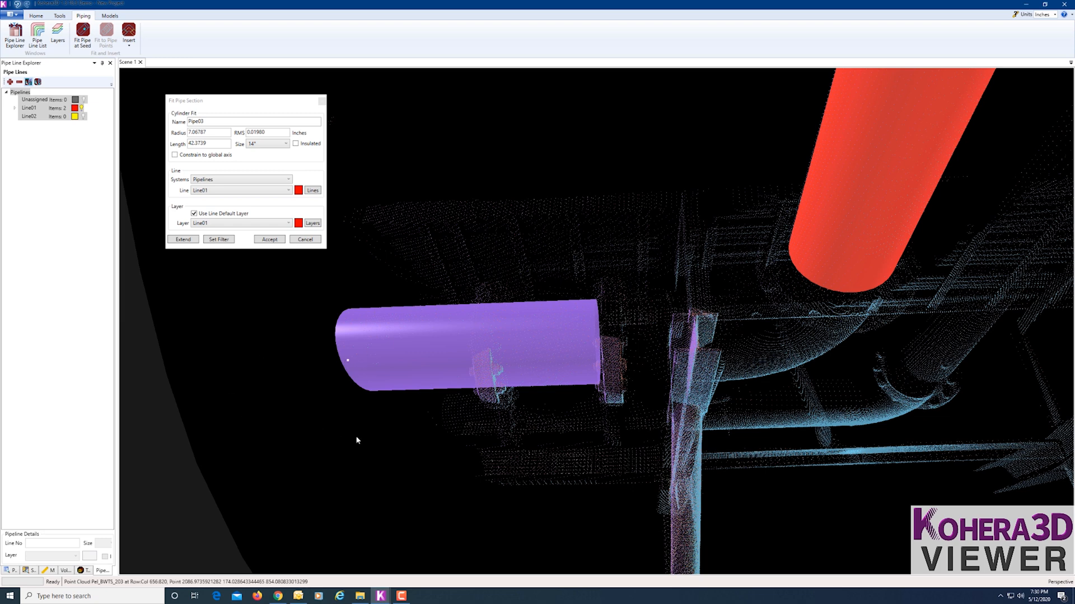
Dock Volume Tools on the opposite side of the scene and recenter the spherical filter on the selected point at the third pipe's end.
middle_click_drag(356, 438, 392, 432)
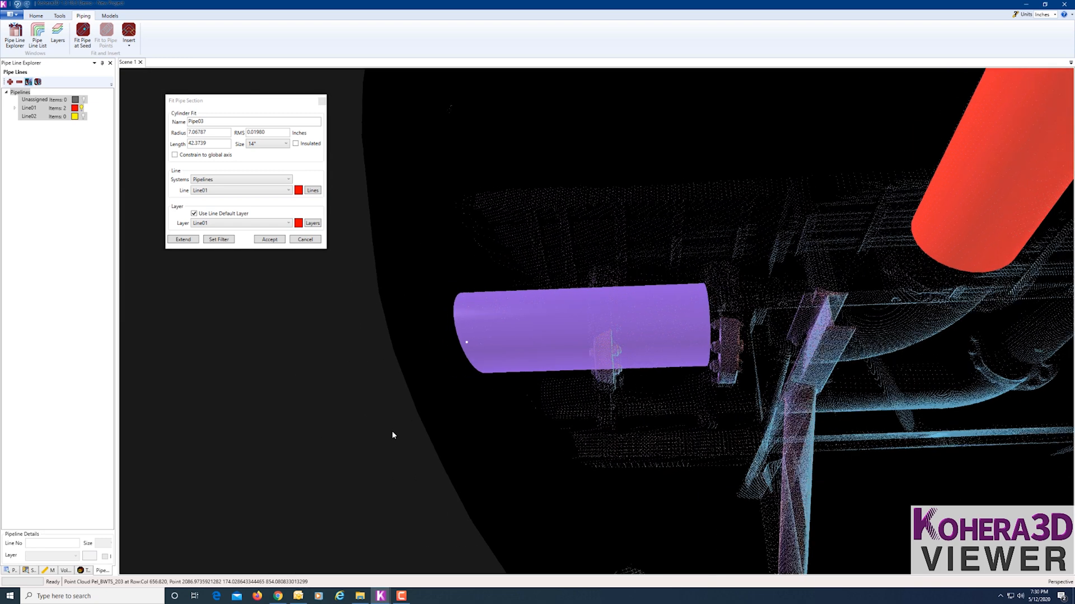
left_click(65, 570)
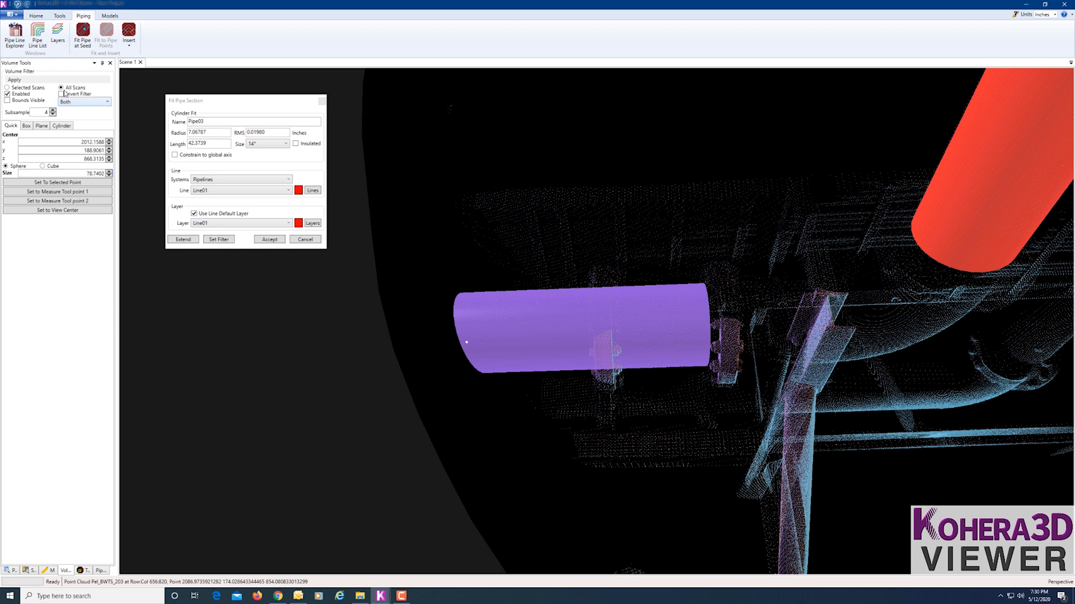
left_click(94, 63)
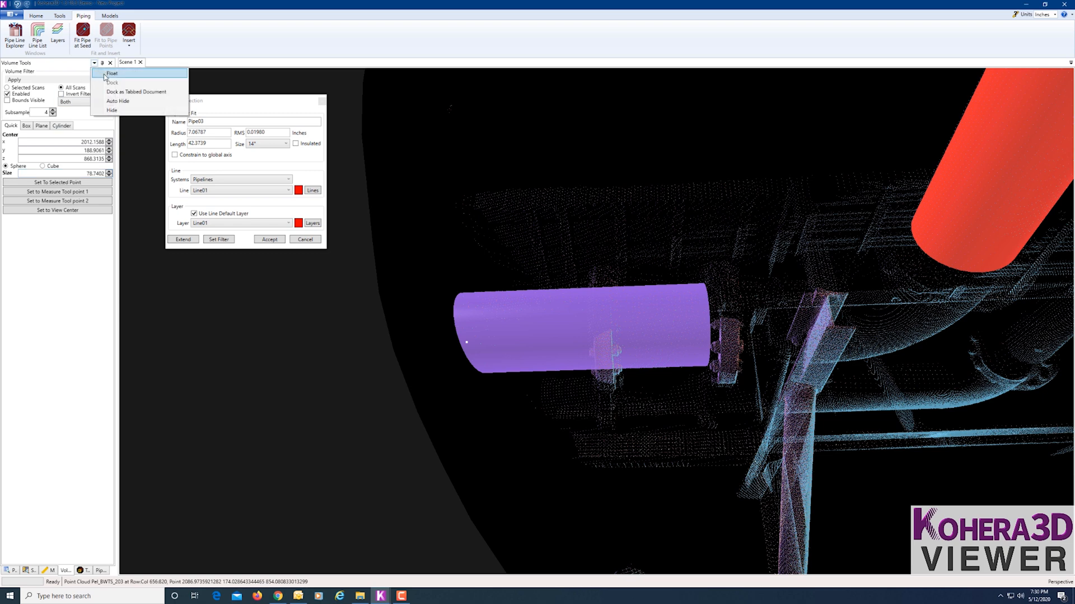
left_click(105, 74)
left_click_drag(69, 11, 1067, 317)
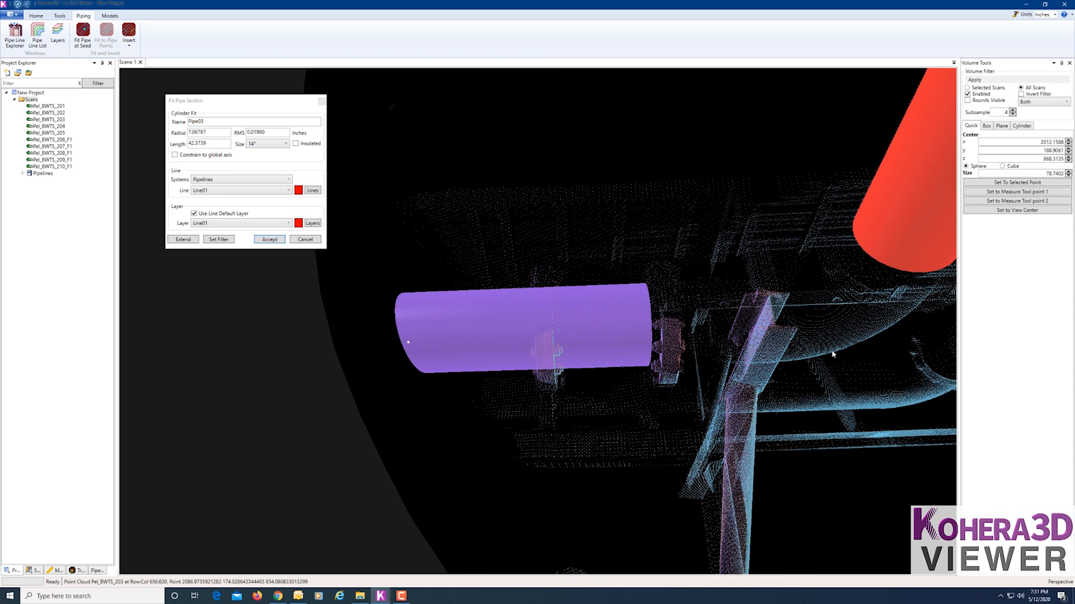
scroll(826, 356, "down", 3)
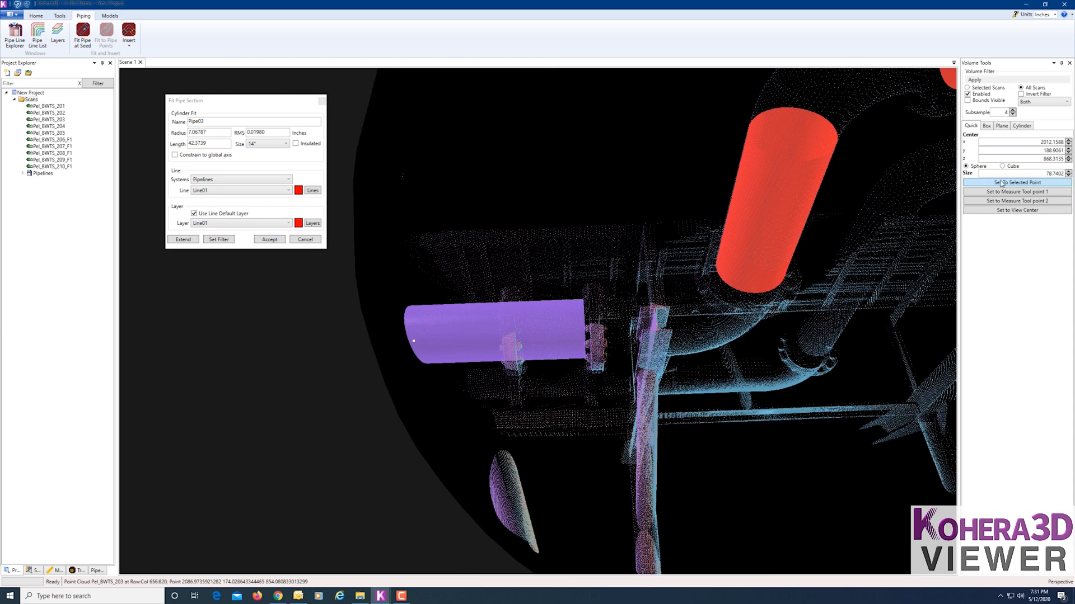
left_click(973, 79)
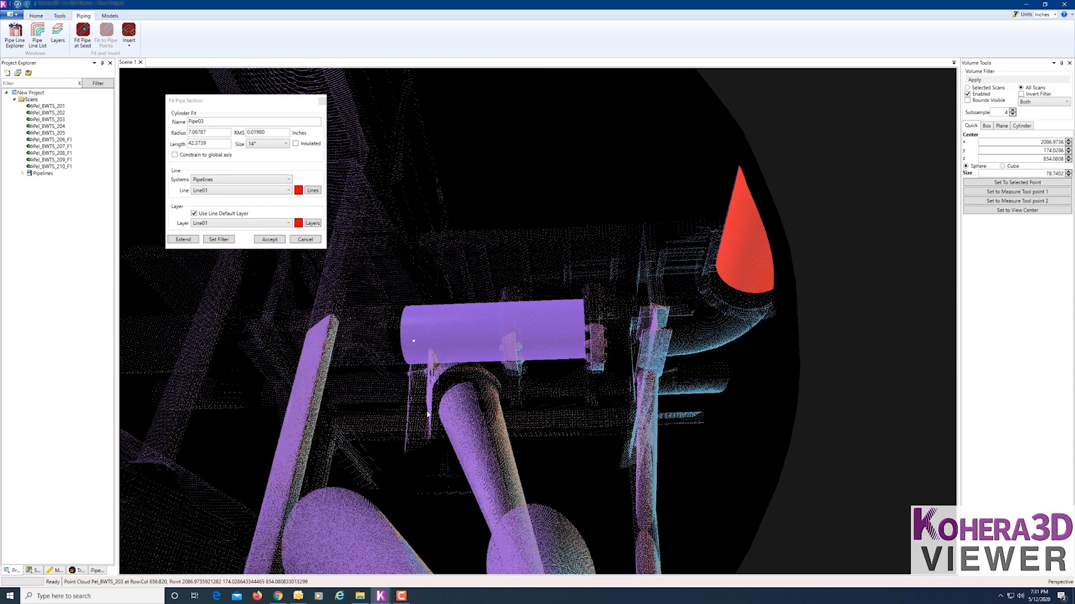
Extend the third pipe section to the selected scan point at the filter's far edge and accept it.
left_click_drag(428, 414, 365, 361)
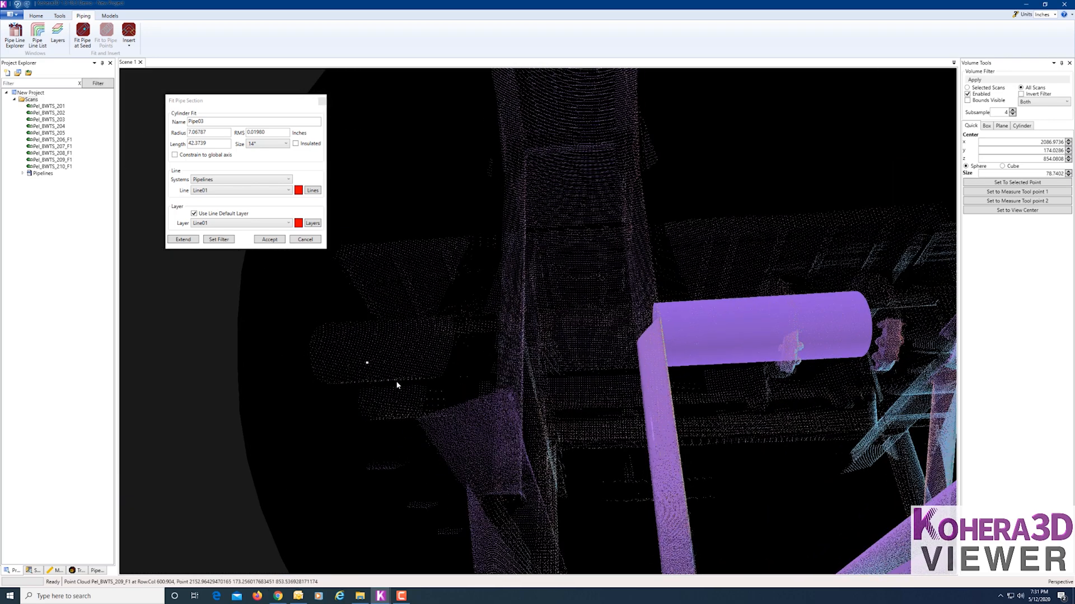
left_click(269, 239)
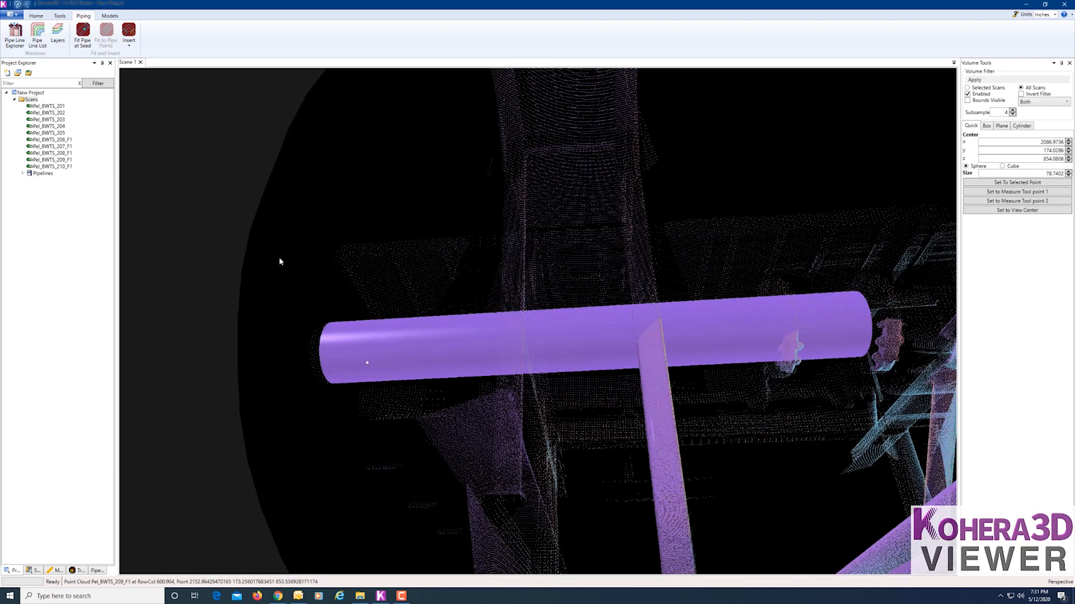
scroll(657, 369, "down", 5)
scroll(649, 424, "up", 5)
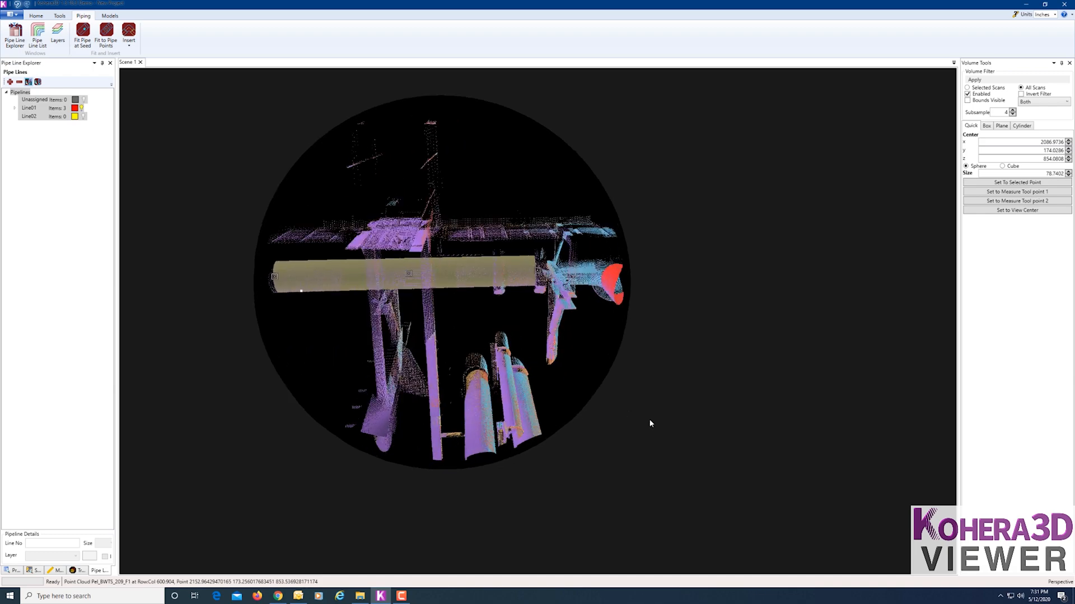
Restrict the spherical volume filter to PointClouds and apply it so the modeled pipes are left unclipped.
left_click(635, 270)
middle_click_drag(638, 274, 722, 345)
scroll(711, 335, "up", 3)
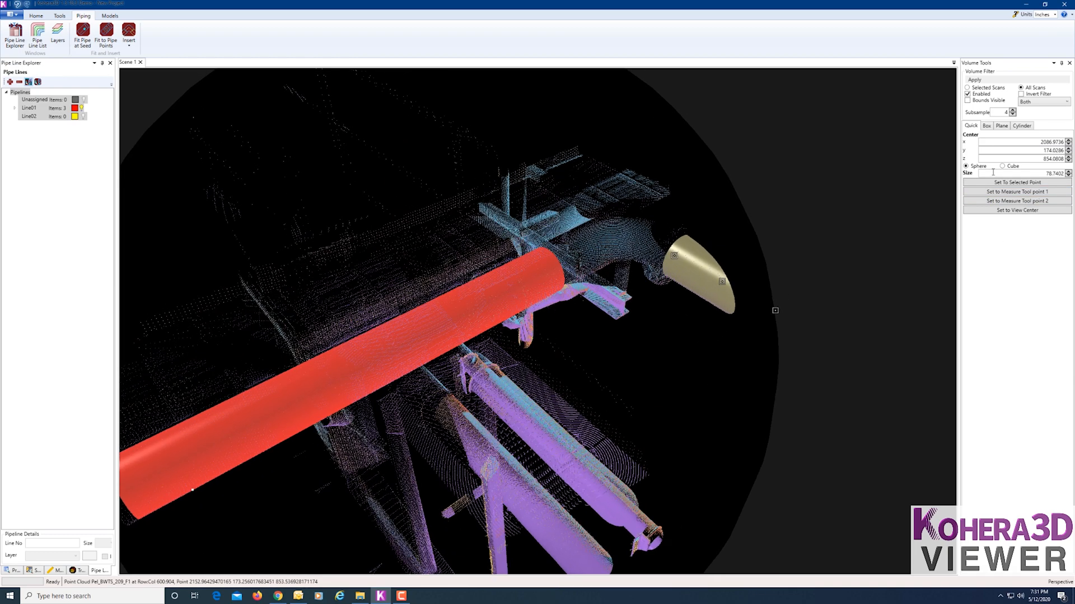
left_click(1067, 103)
left_click(1036, 111)
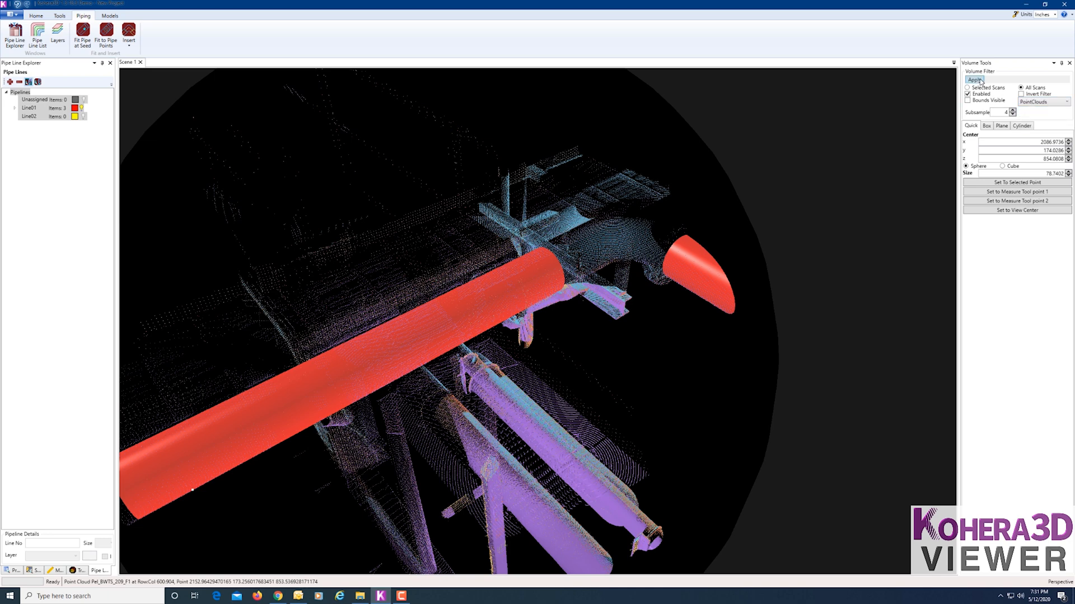
scroll(737, 364, "down", 3)
middle_click_drag(736, 364, 701, 367)
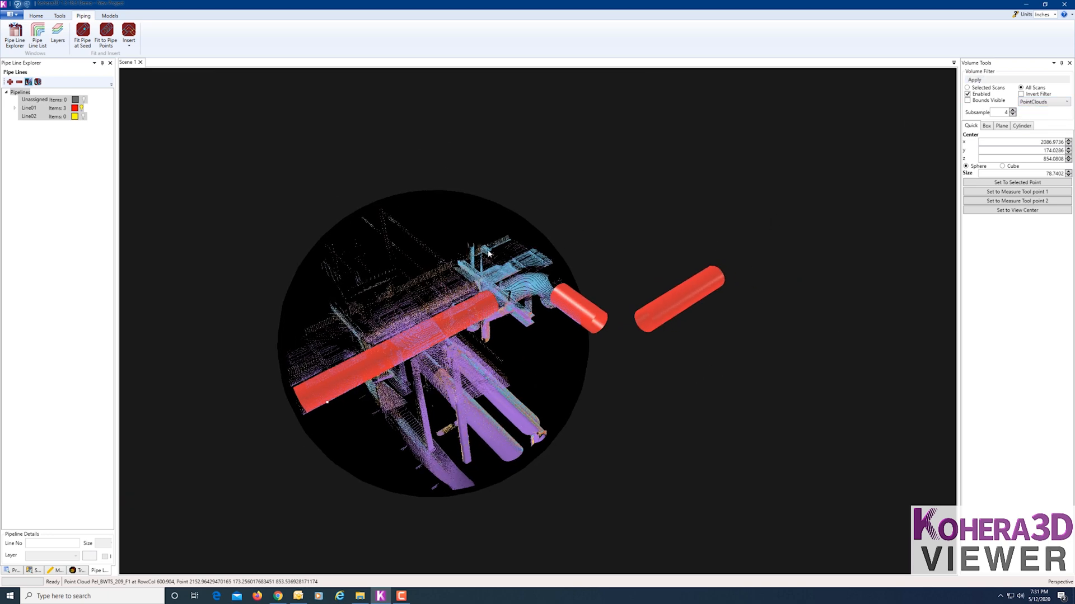
Start an elbow fitting with the third pipe section as centerline 1 and the second section as centerline 2.
left_click(480, 299)
middle_click_drag(596, 339, 521, 361)
left_click(637, 356)
scroll(618, 374, "up", 3)
scroll(578, 394, "up", 3)
left_click(513, 324)
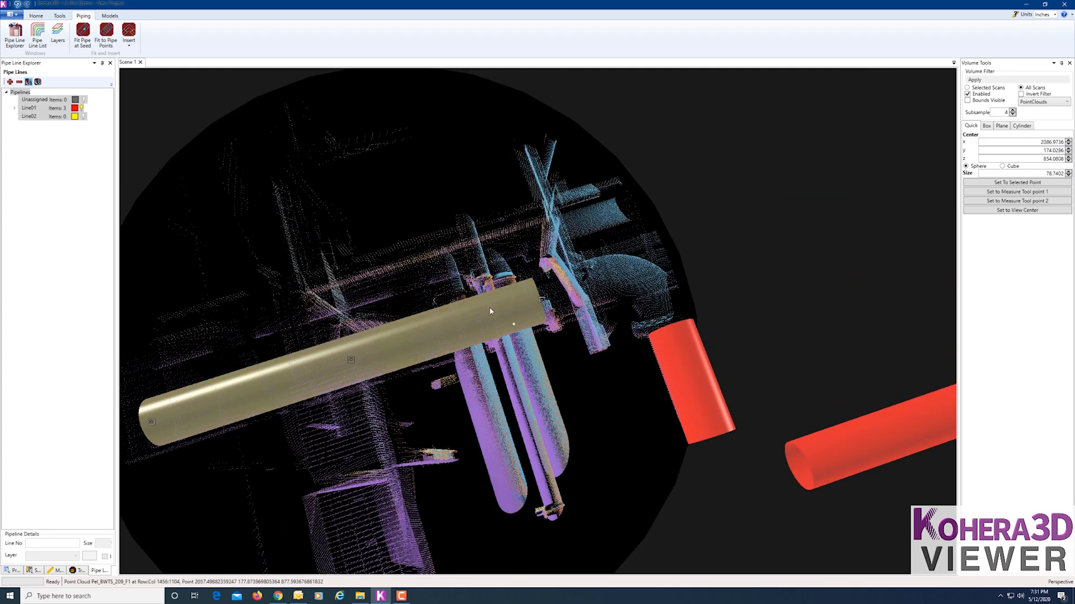
left_click(498, 301)
left_click(129, 32)
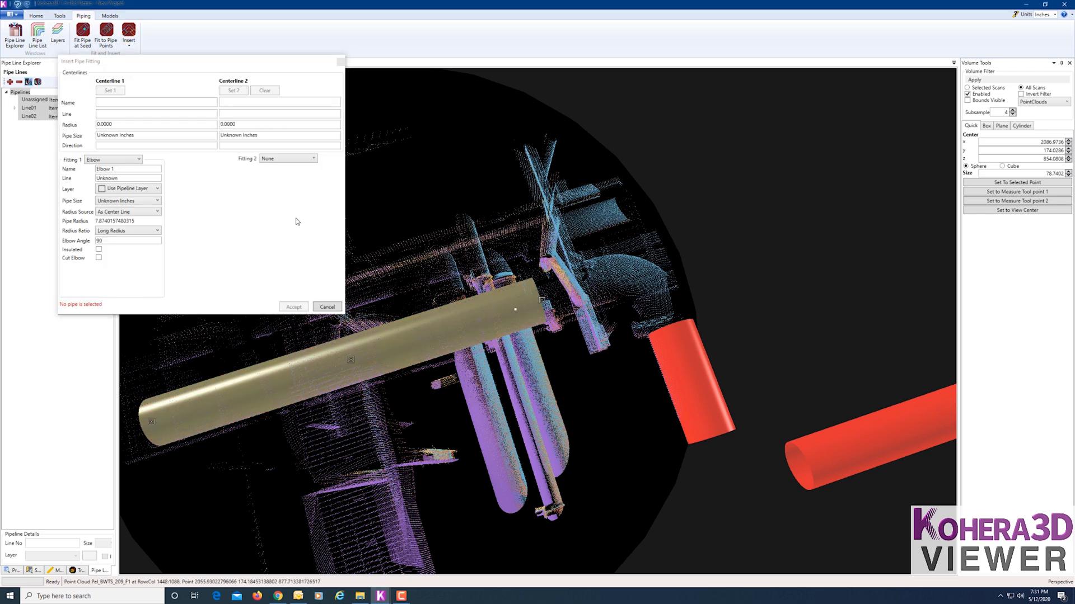
left_click(163, 435)
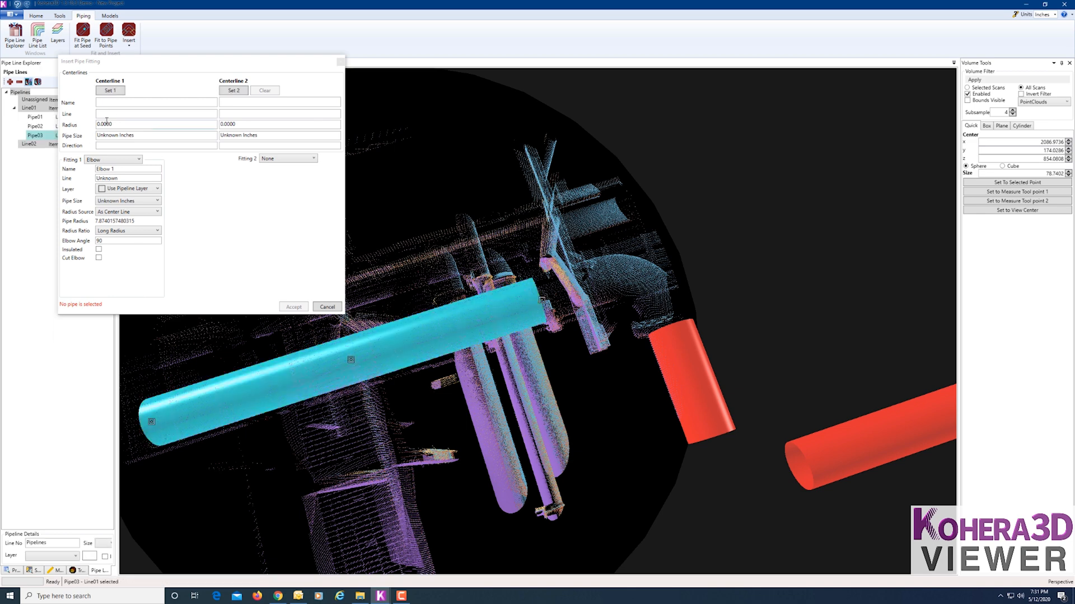
left_click(110, 90)
left_click(680, 381)
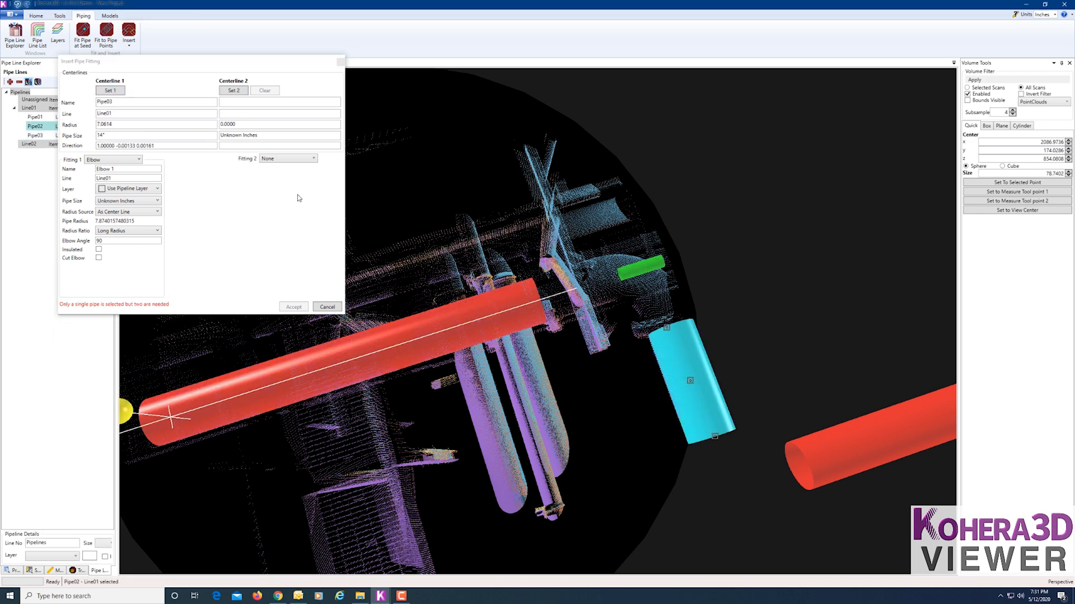
left_click(234, 91)
Set the elbow's radius ratio to Short Radius and accept the fitting.
scroll(595, 234, "up", 3)
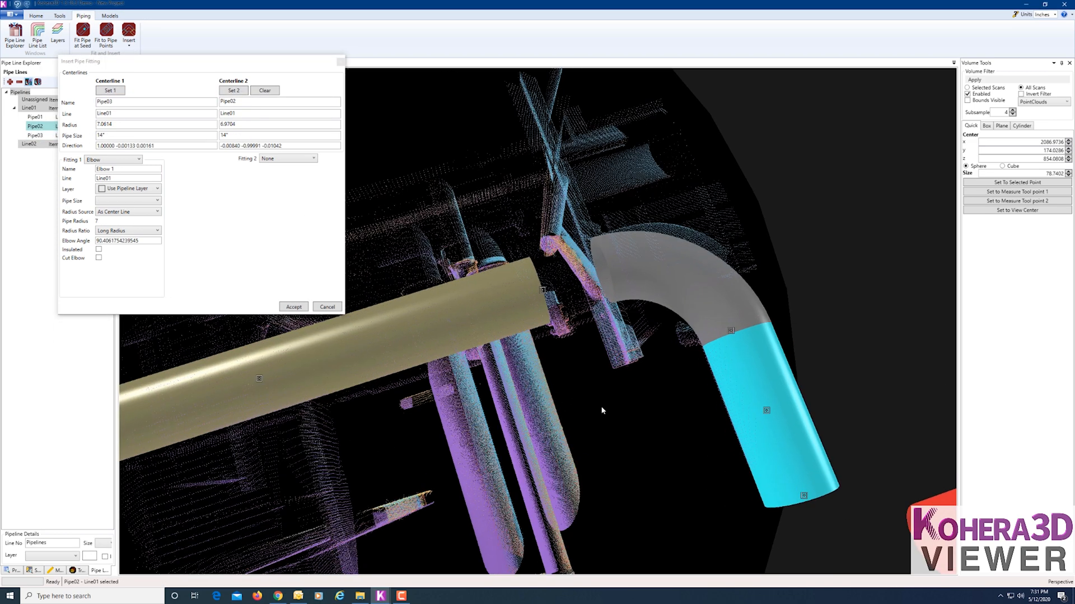
left_click(156, 231)
left_click(121, 247)
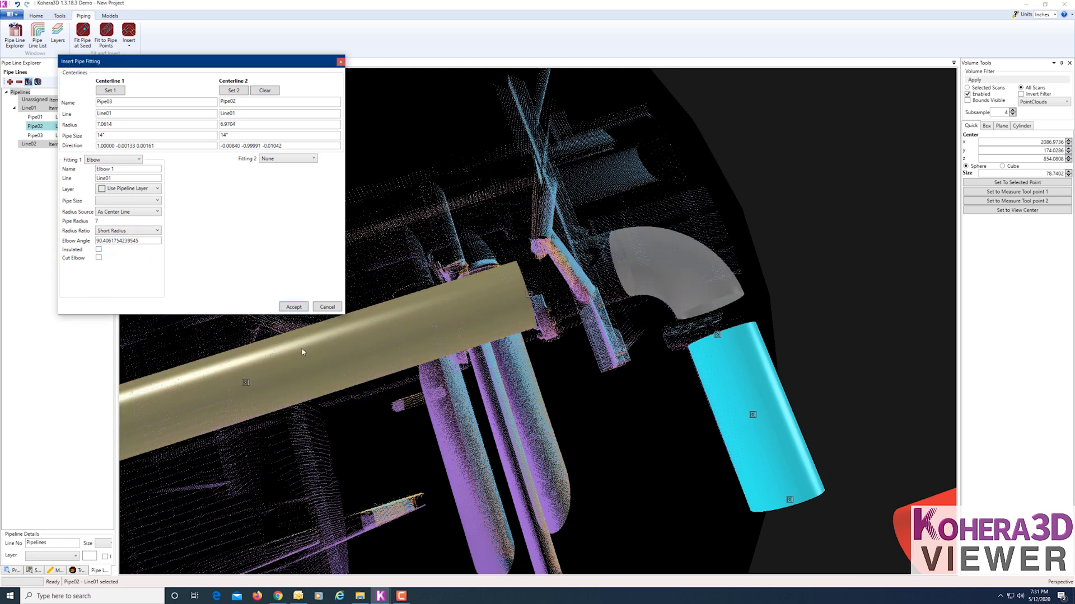
left_click(293, 307)
scroll(598, 410, "down", 3)
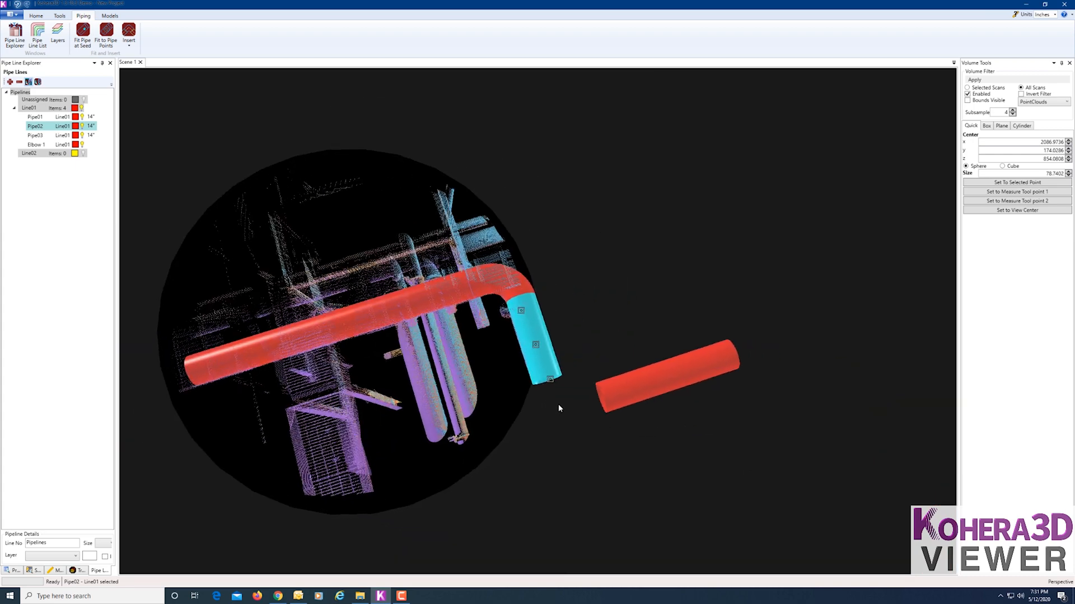
Start a second short-radius elbow with the second pipe section as centerline 1 and the first section as centerline 2.
scroll(577, 421, "up", 3)
scroll(577, 421, "up", 2)
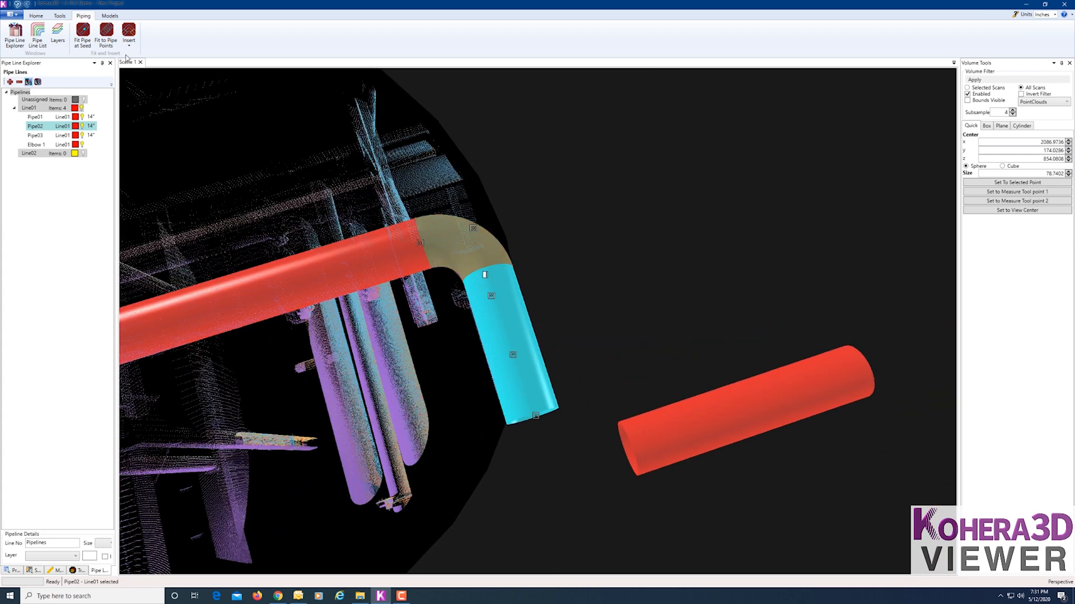
left_click(129, 31)
left_click(143, 53)
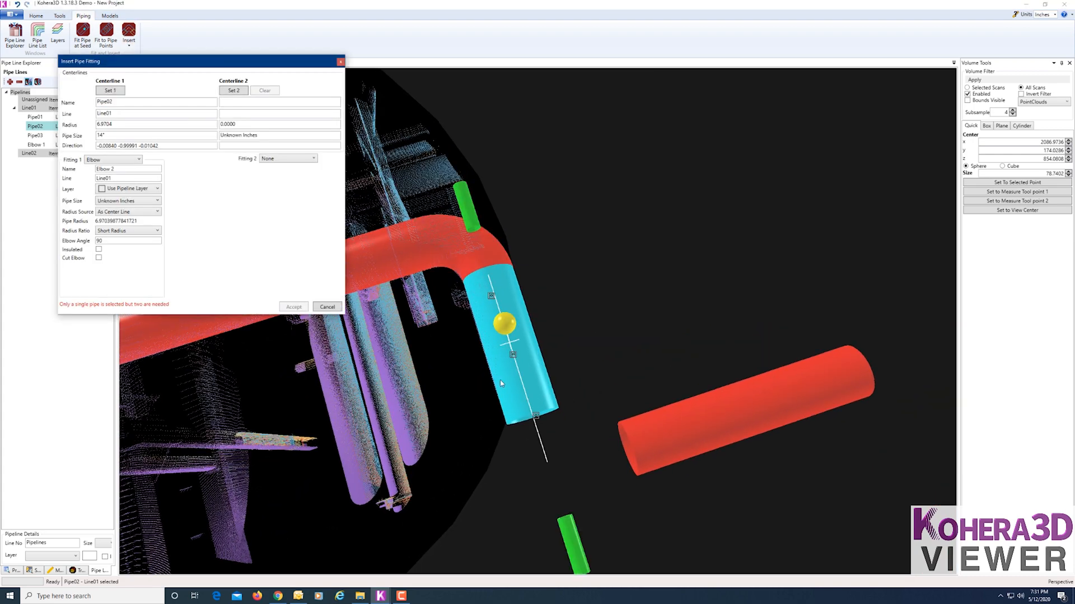
left_click(659, 421)
left_click(234, 92)
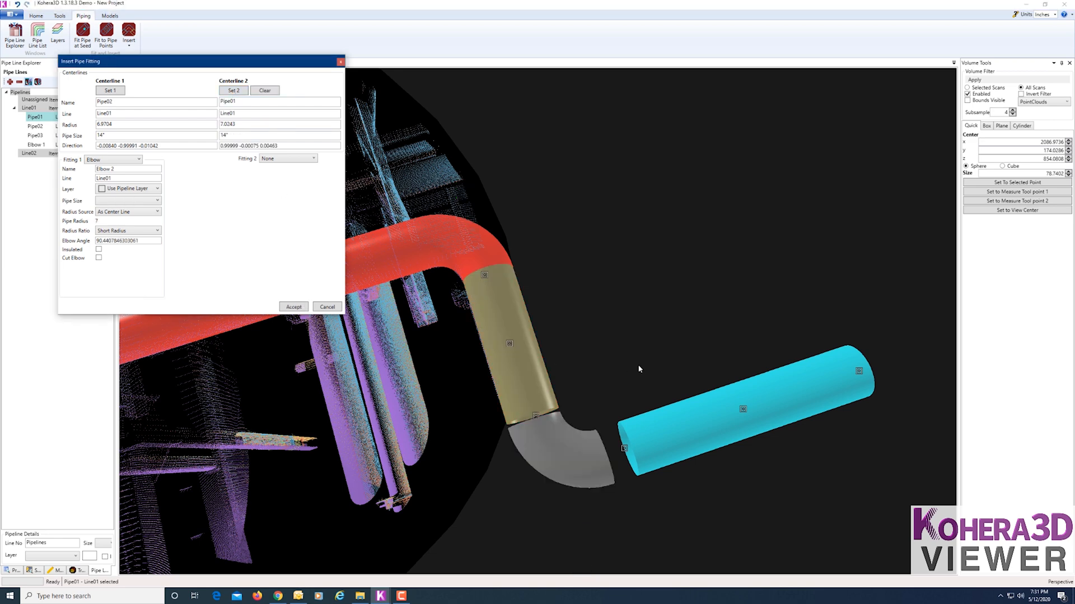
Recenter the spherical filter on the selected elbow preview, compare it with the scan points, and accept the elbow.
left_click(665, 421)
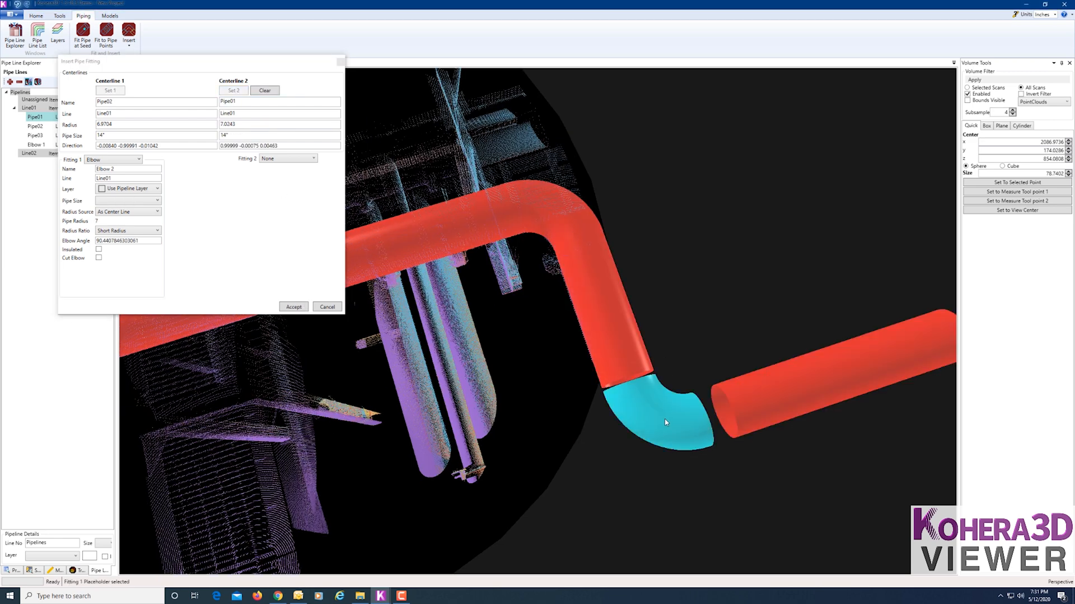
left_click(1006, 186)
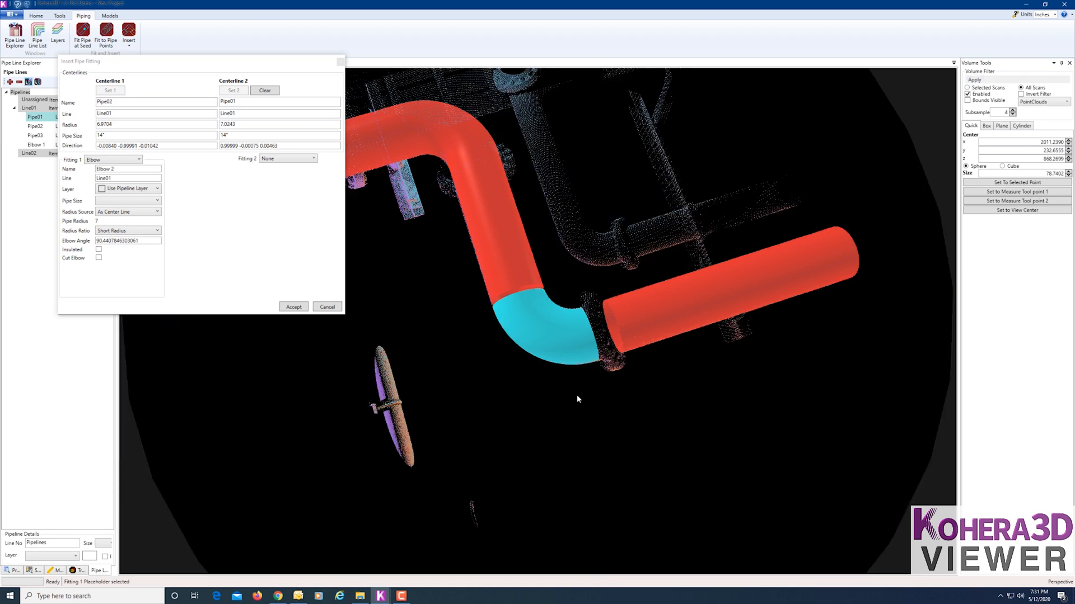
left_click_drag(577, 398, 488, 386)
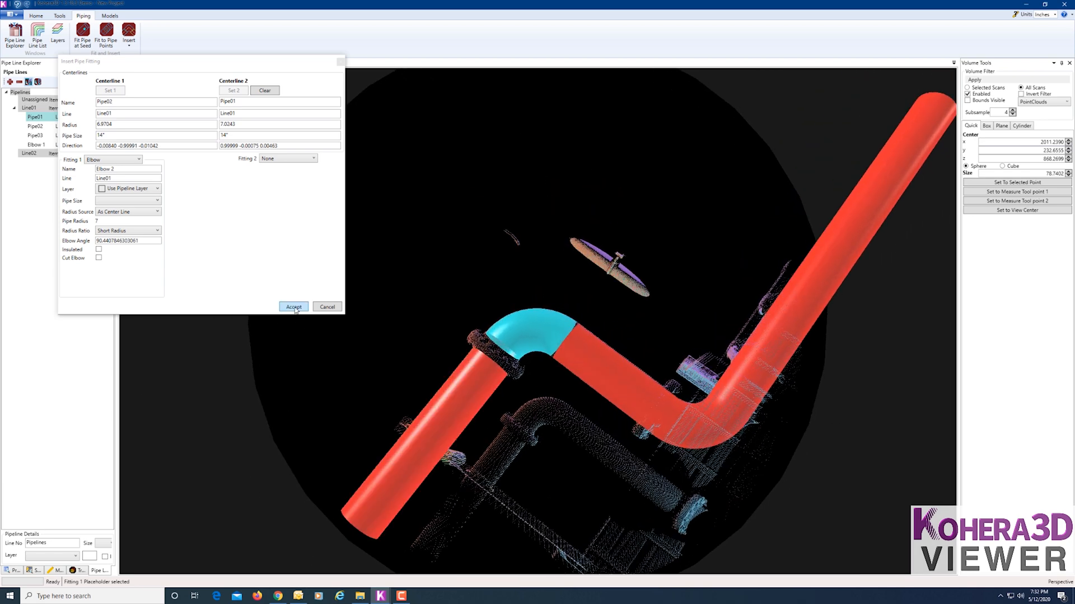
left_click(293, 308)
Switch to a box volume filter around the modeled pipe run and show its bounds.
scroll(465, 258, "down", 3)
left_click_drag(465, 258, 592, 136)
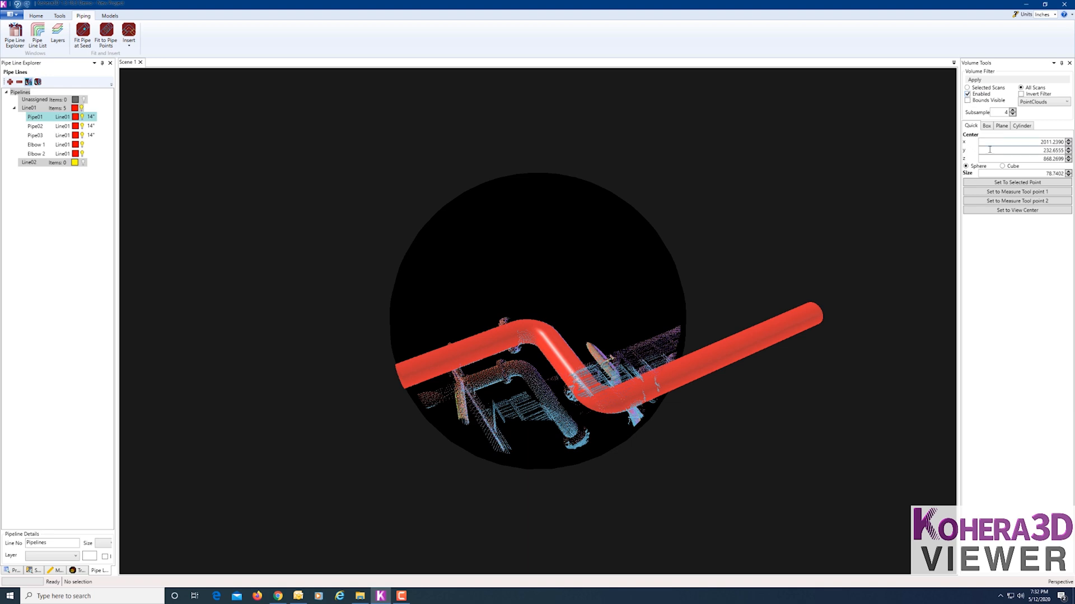
left_click(986, 125)
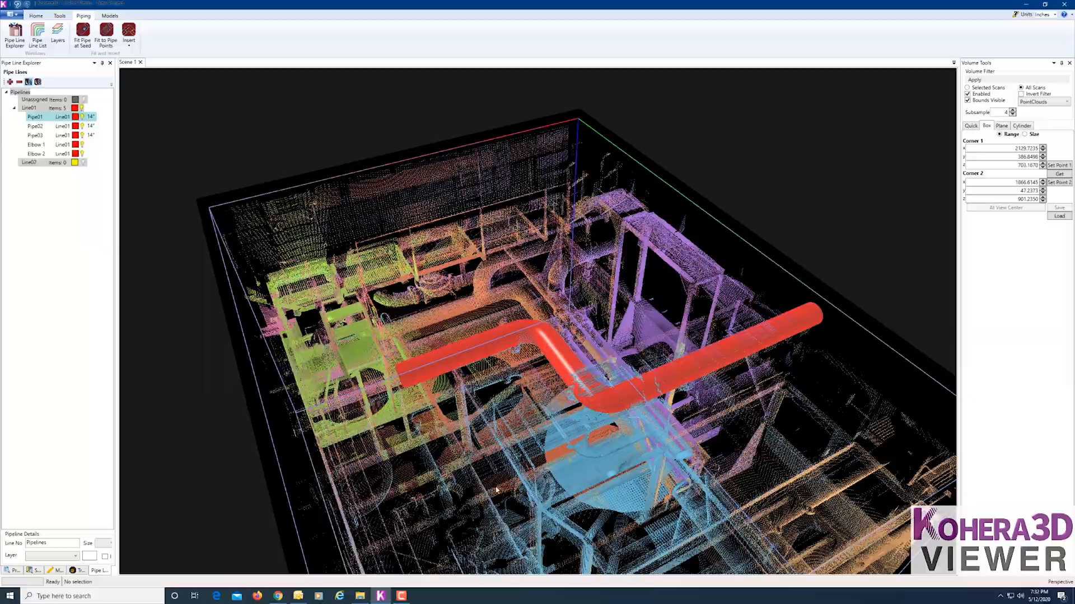
Fit an 8" pipe section on the smaller pipe parallel to the first 14" section and extend it toward its elbow.
left_click_drag(487, 488, 686, 476)
scroll(638, 516, "up", 5)
left_click_drag(638, 515, 630, 538)
scroll(633, 548, "up", 4)
left_click(685, 443)
left_click(716, 364)
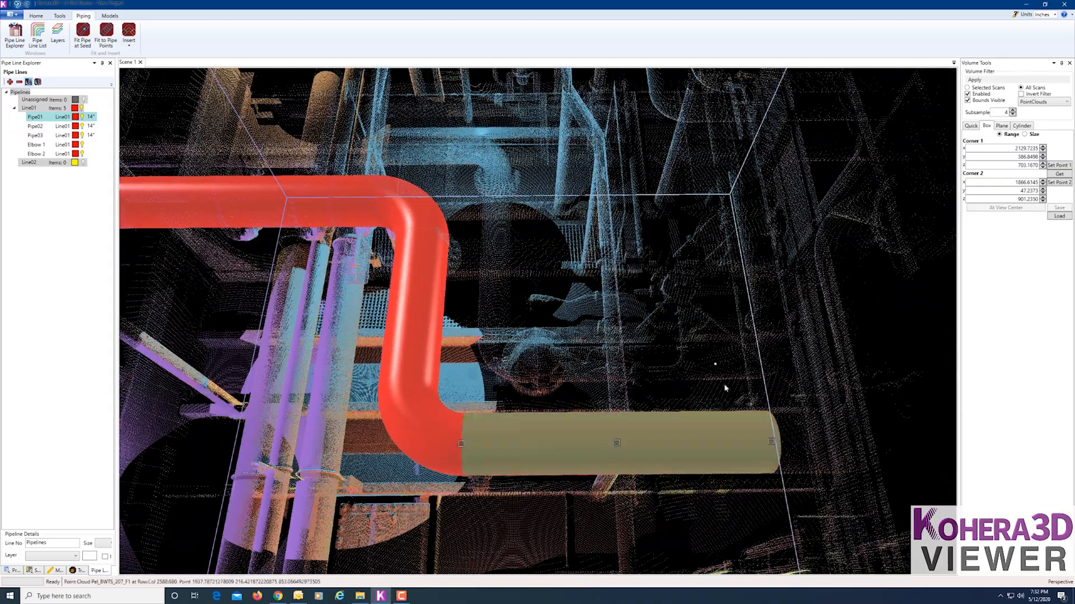
left_click(581, 362)
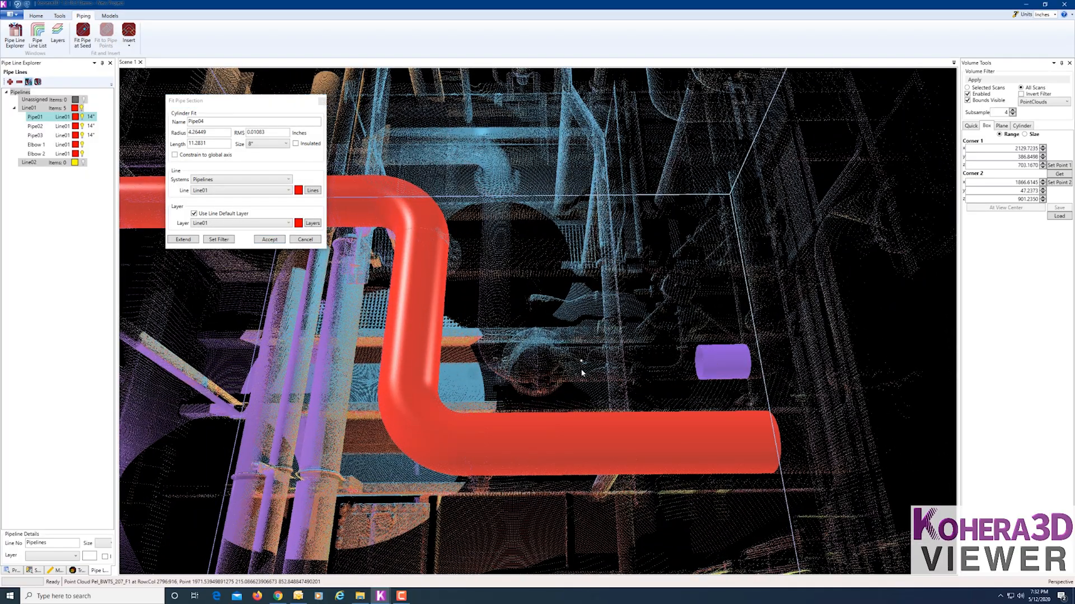
Assign the fitted 8" pipe section to Line02 and accept it.
left_click(280, 192)
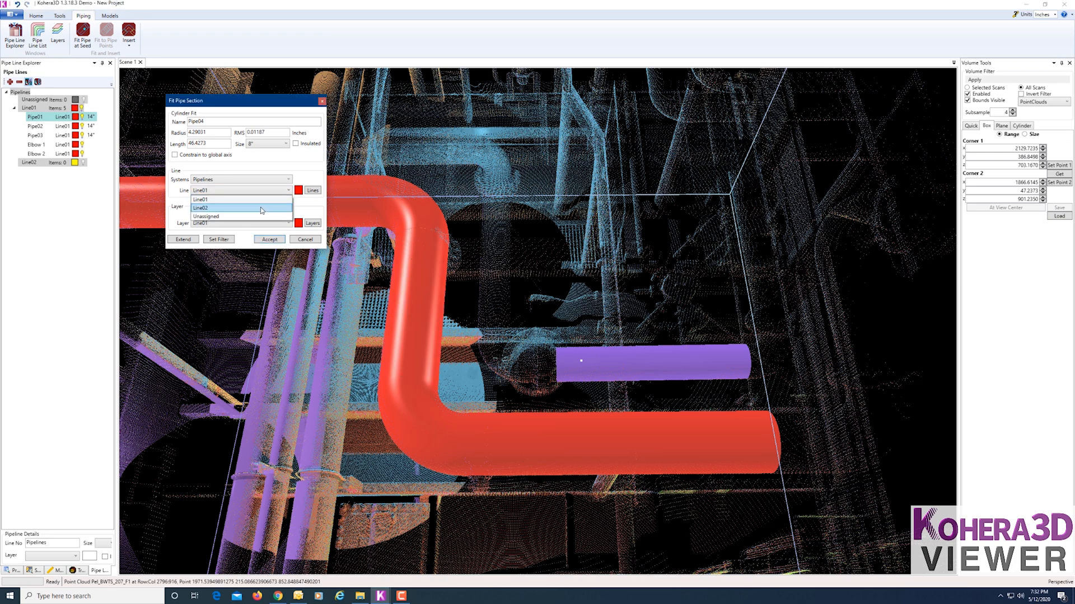
left_click(262, 208)
left_click(271, 240)
Fit the perpendicular 8" pipe section on Line02, extend it toward the next elbow, and accept it.
left_click(492, 304)
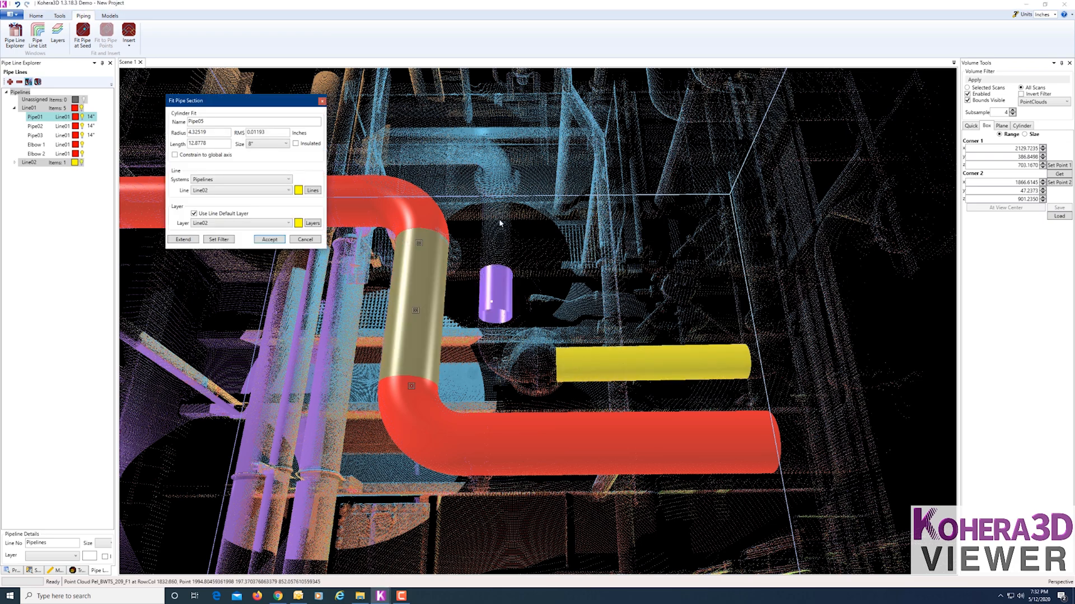
left_click(500, 221)
left_click(269, 244)
Fit a third 8" pipe section on Line02 on the scanned pipe just beyond the far elbow.
left_click_drag(329, 312, 390, 279)
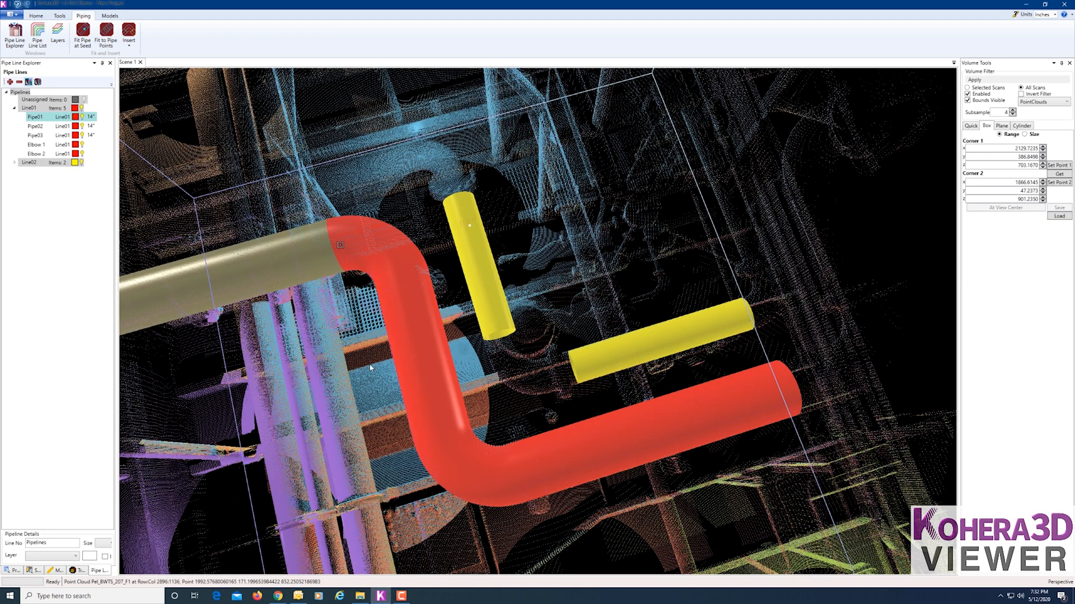
right_click_drag(391, 235, 480, 336)
scroll(479, 320, "up", 2)
left_click(482, 287)
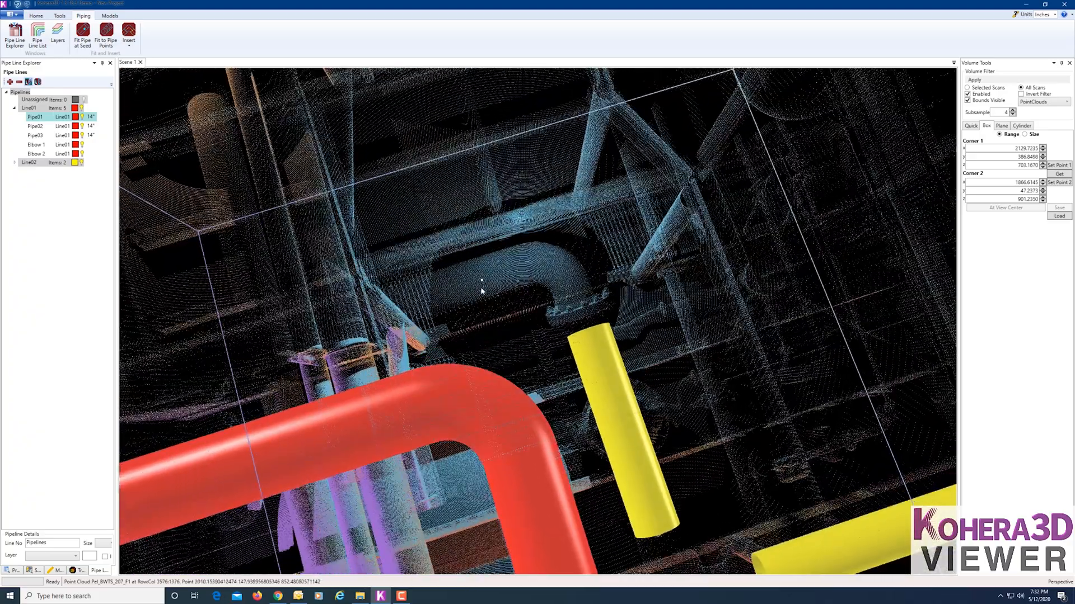
left_click(201, 374)
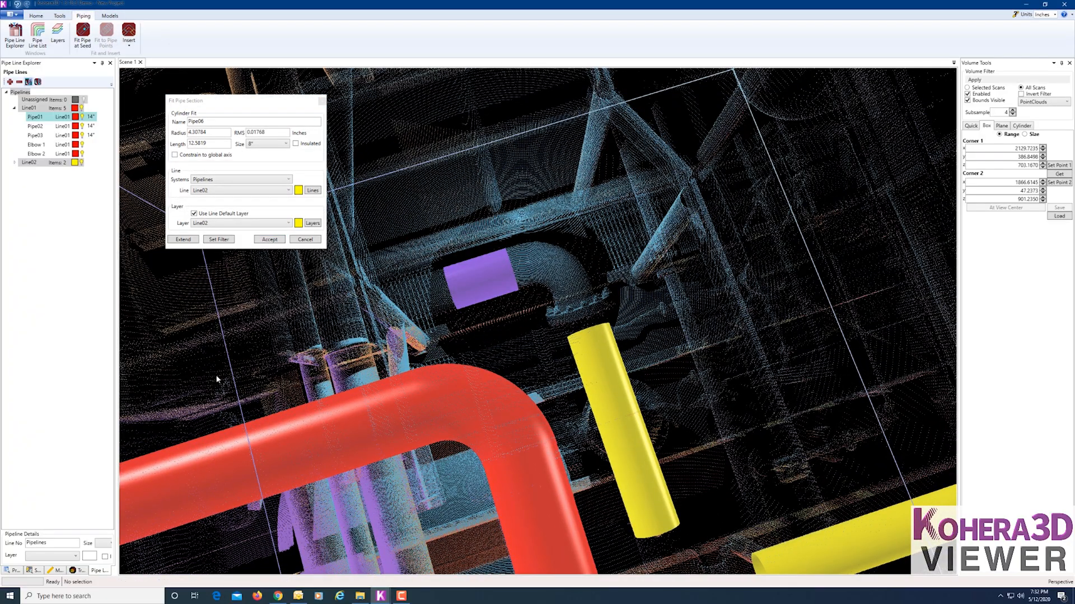
Extend the third 8" section to a scan point far along the pipe and accept it.
left_click(217, 378)
key("c")
left_click_drag(466, 425, 682, 323)
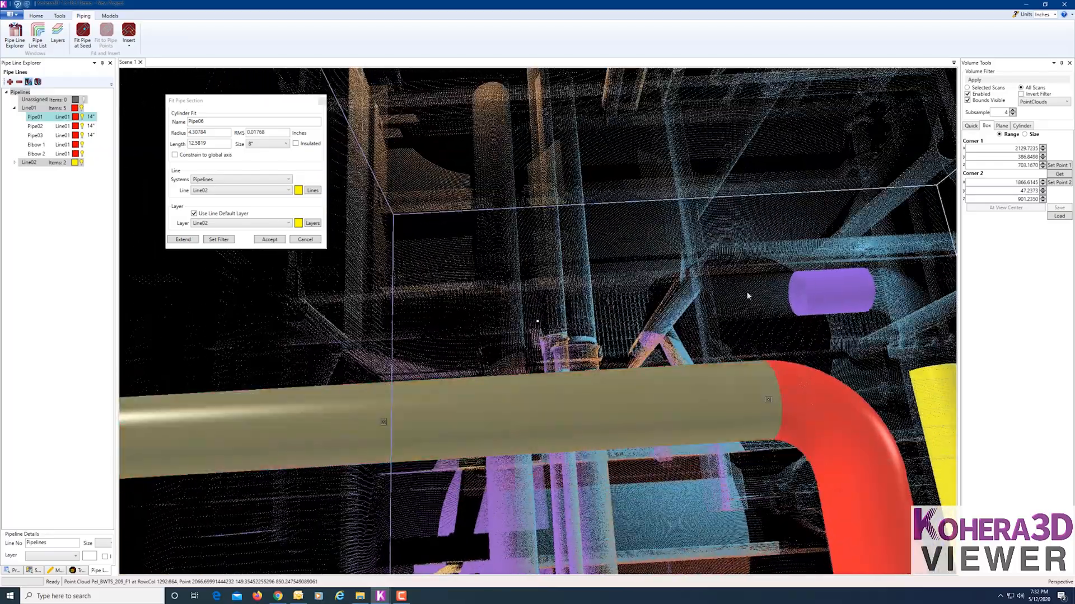
left_click_drag(747, 296, 434, 343)
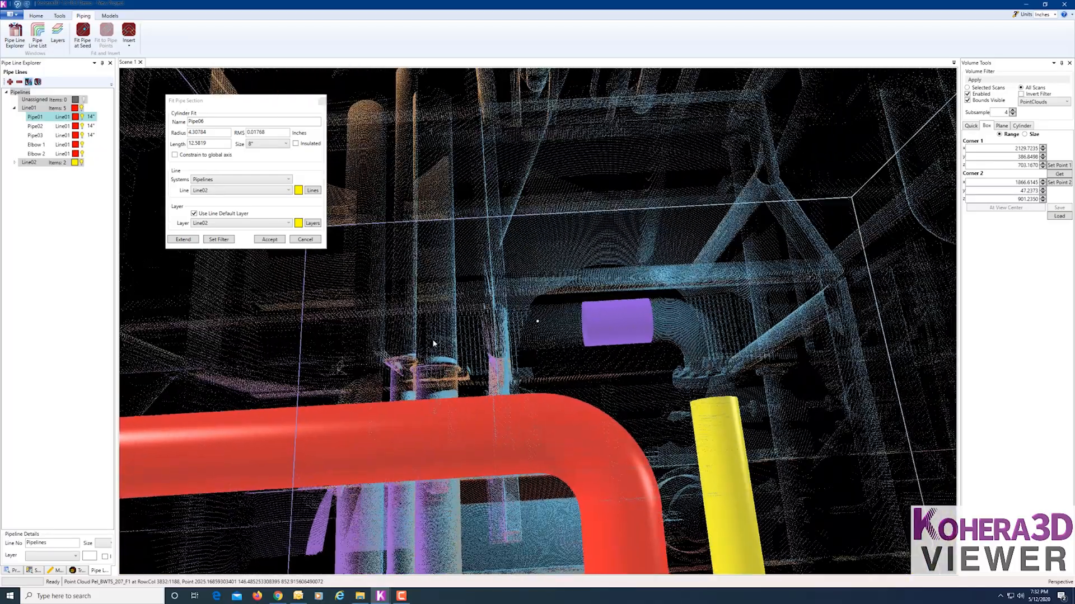
left_click_drag(322, 350, 234, 360)
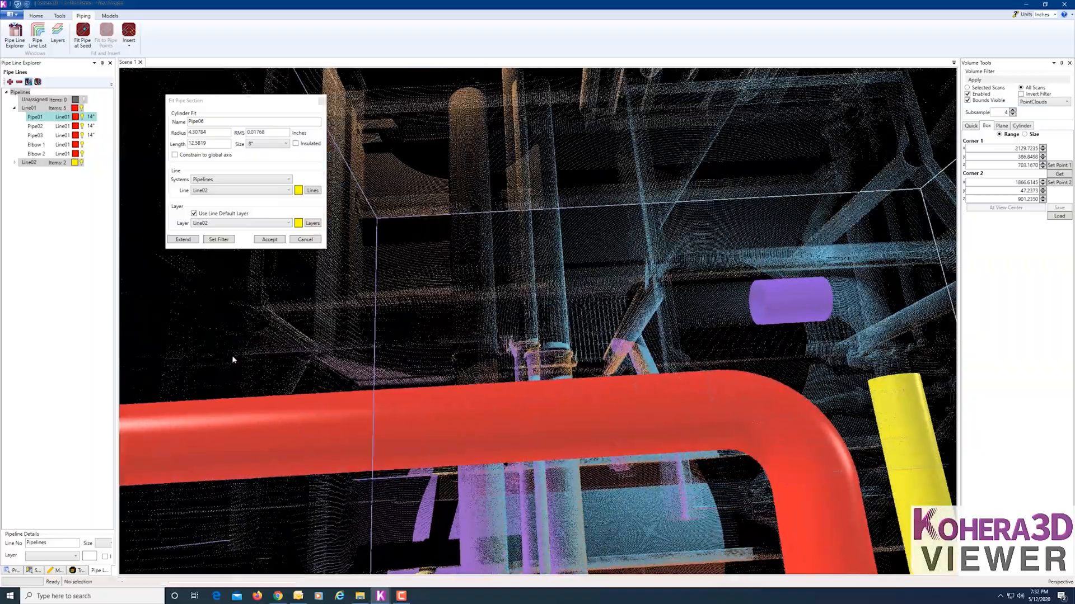
middle_click_drag(258, 361, 364, 64)
scroll(488, 377, "up", 4)
mouse_move(488, 376)
middle_mouse_down()
mouse_move(506, 375)
mouse_move(497, 365)
middle_mouse_up()
scroll(512, 372, "up", 2)
scroll(497, 365, "up", 2)
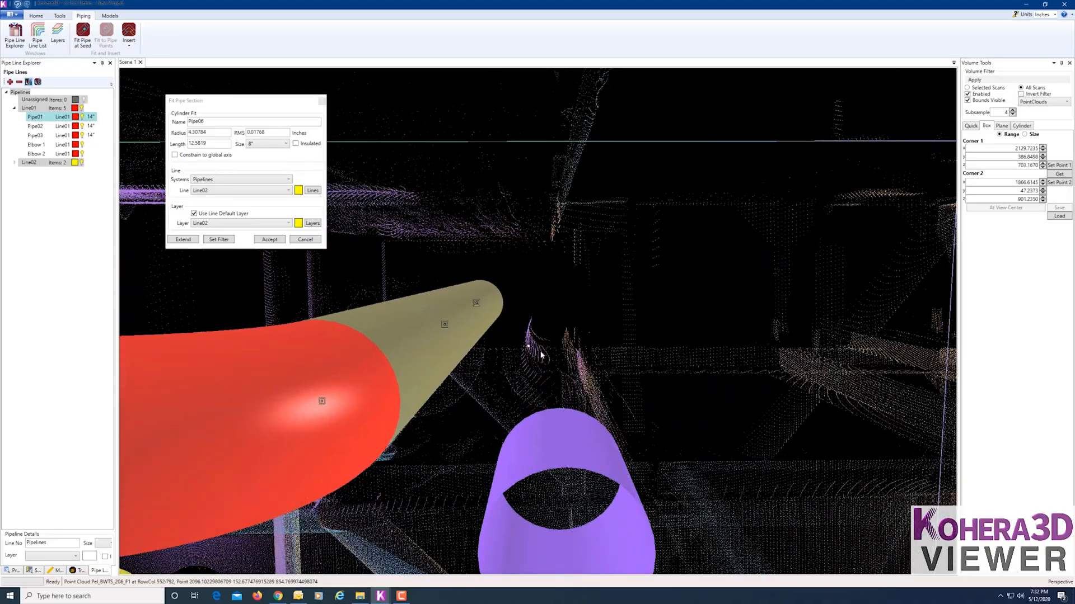
middle_click_drag(482, 355, 473, 444)
left_click(271, 240)
Insert a short-radius elbow on Line02 between the third 8" pipe section (Pipe06) and the perpendicular section (Pipe05).
left_click(456, 309)
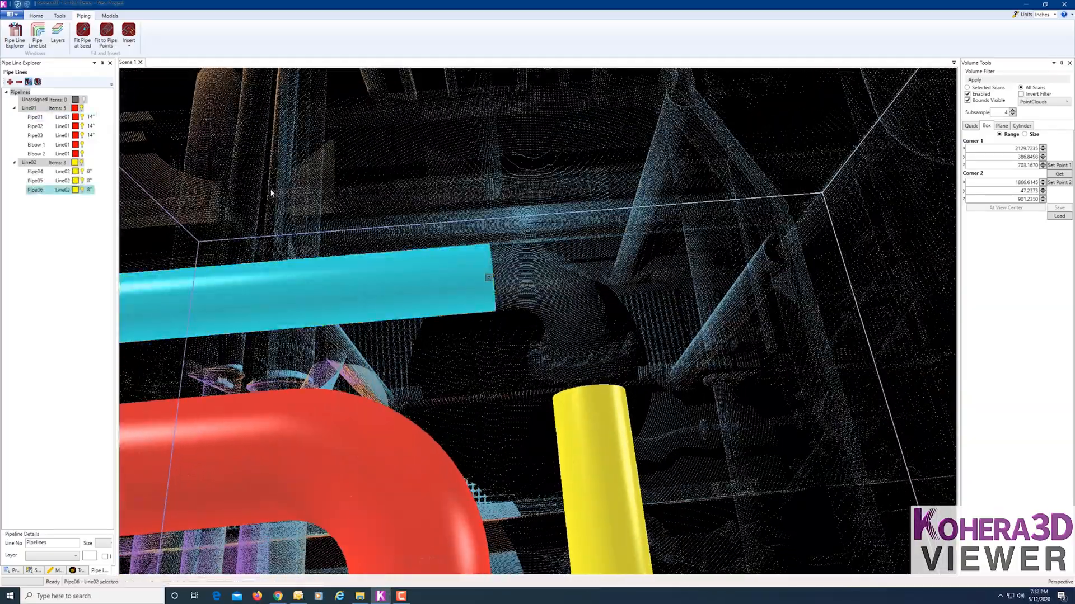
left_click(130, 34)
left_click(569, 446)
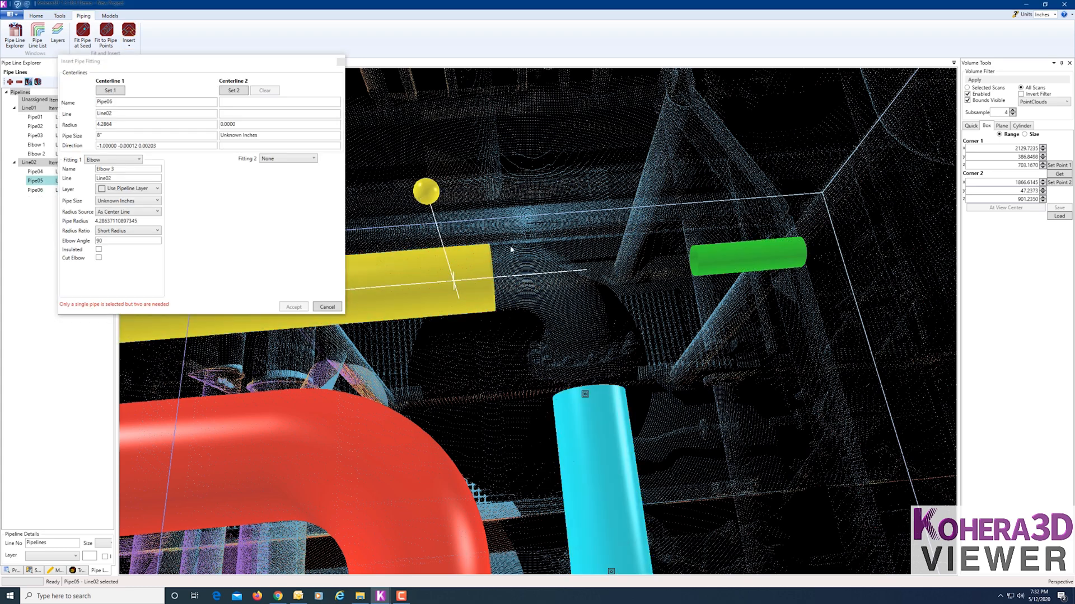
left_click(233, 91)
middle_click_drag(455, 364, 467, 414)
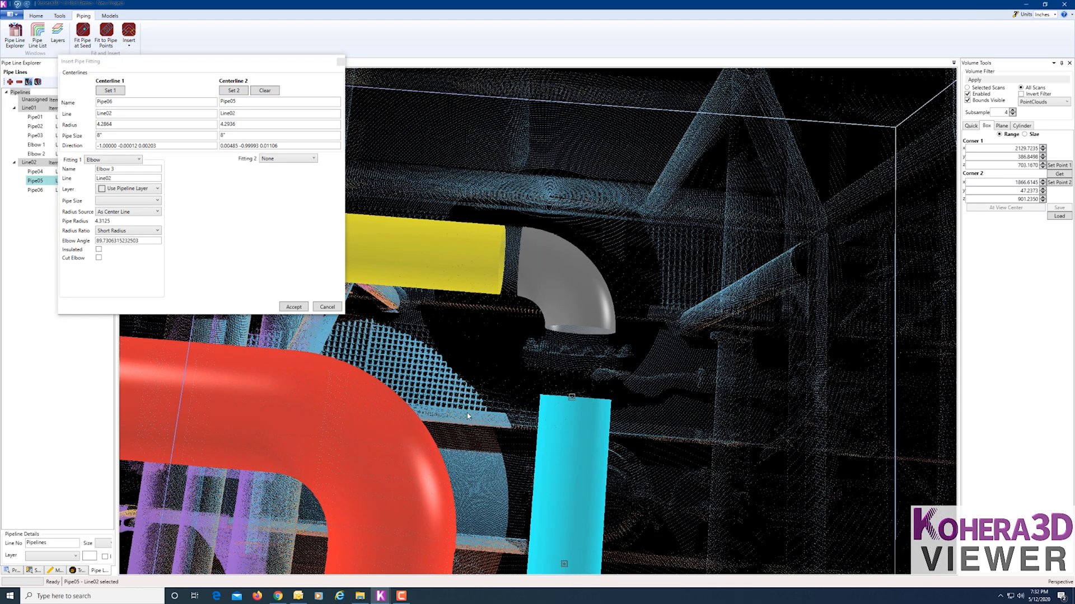
left_click(293, 307)
left_click(298, 309)
Insert a short-radius elbow joining the other end of Pipe05 to Pipe04 on Line02.
middle_click_drag(695, 420, 442, 220)
left_click(129, 31)
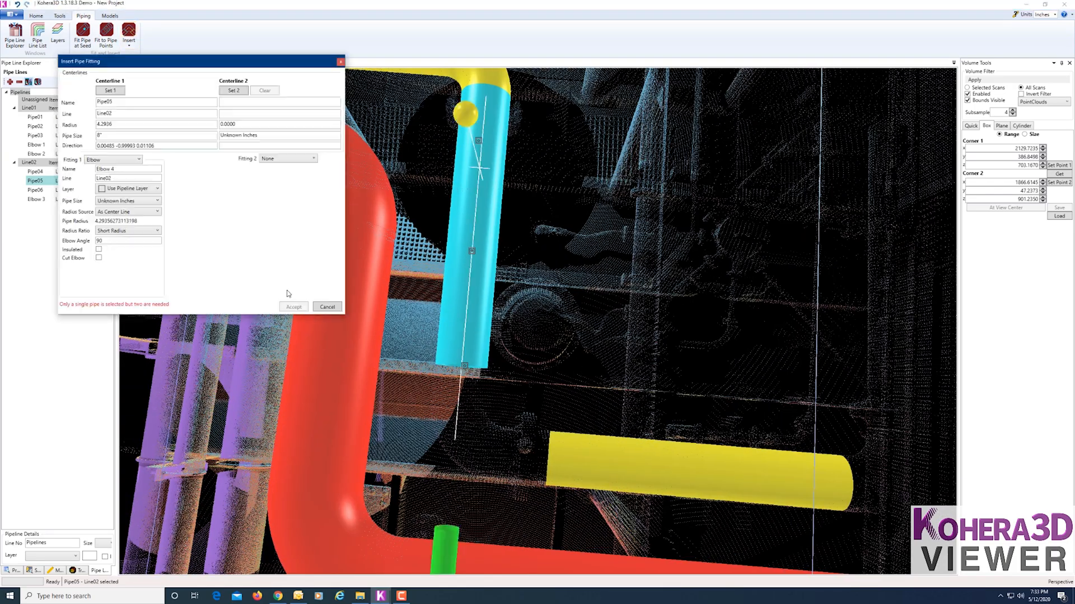
left_click(559, 480)
left_click(233, 91)
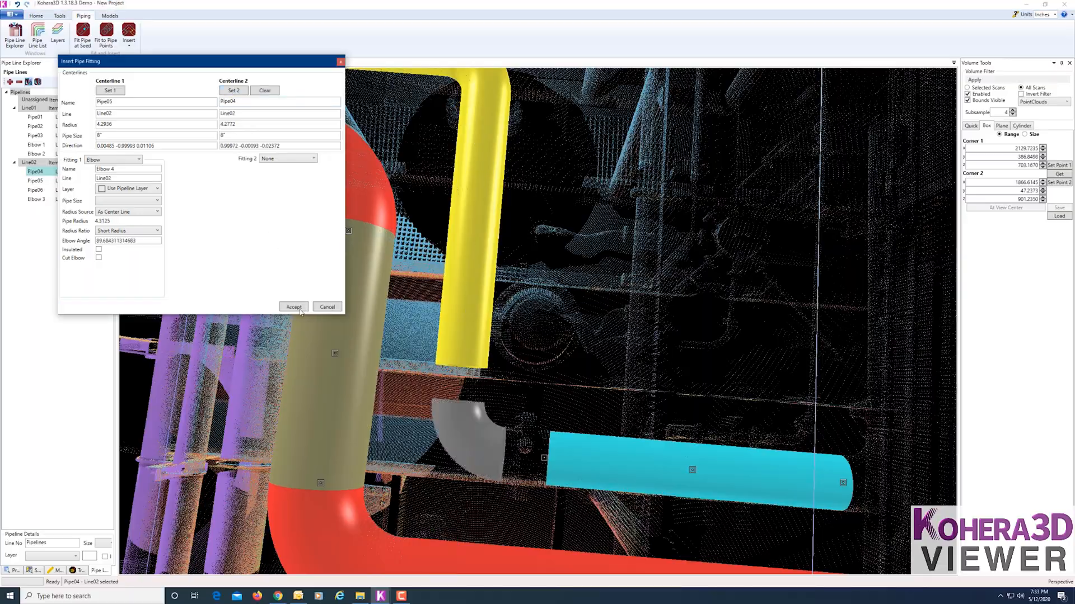
left_click(297, 309)
Window-select all the point clouds inside the bounded volume around both pipe lines.
middle_click_drag(592, 360, 711, 396)
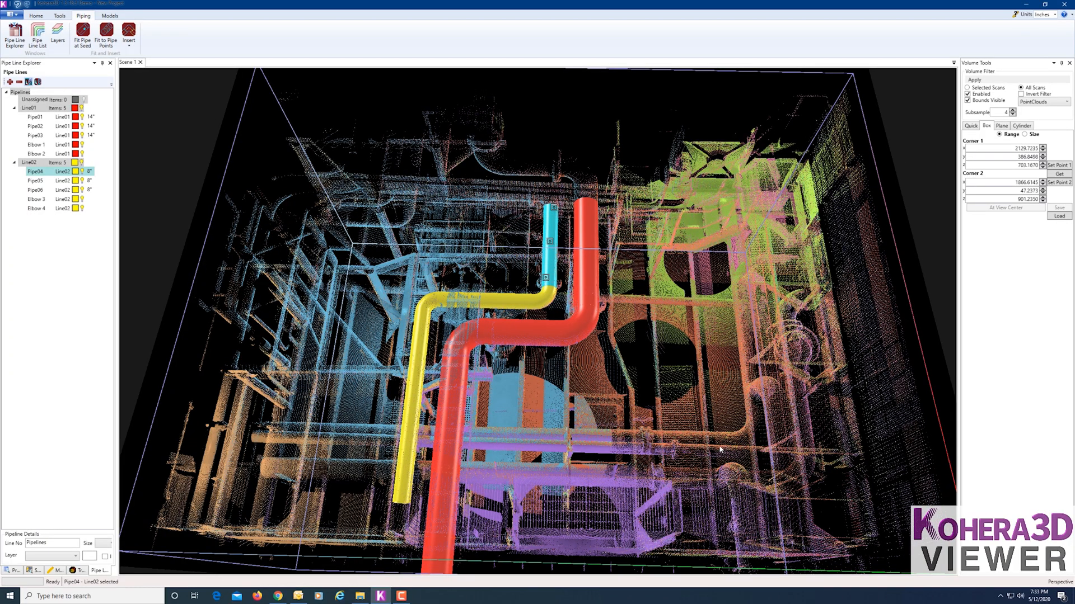
middle_click_drag(678, 386, 627, 370)
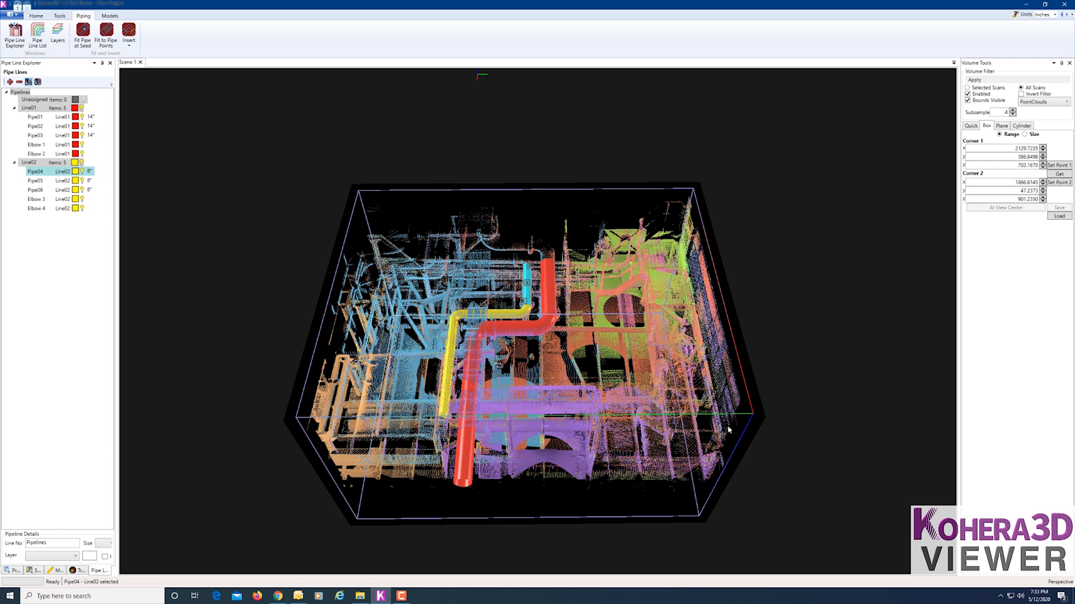
left_click_drag(224, 157, 786, 538)
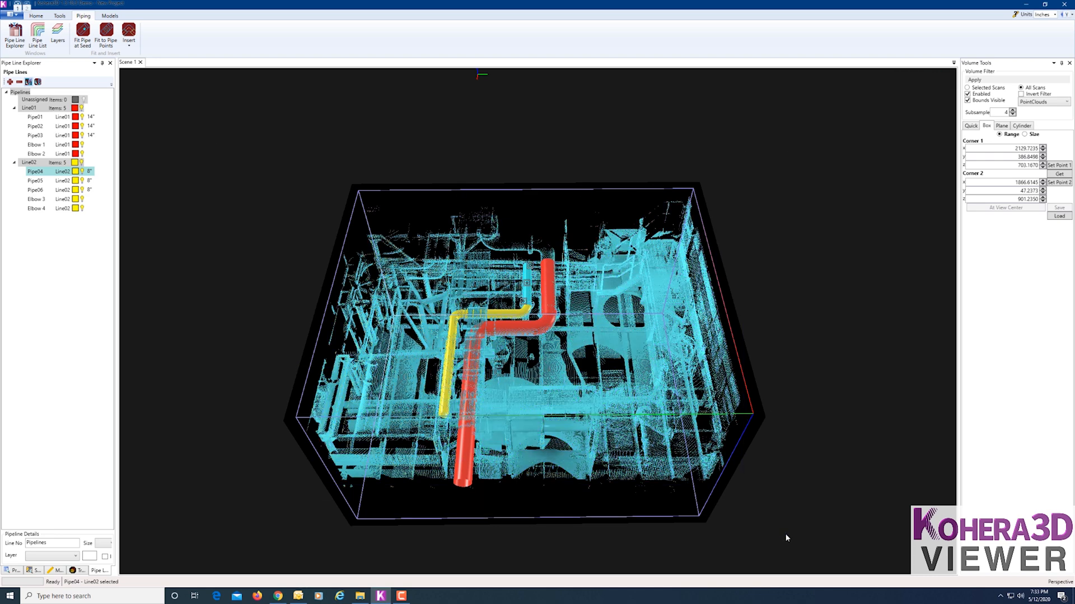
Switch to My Piping Project in AutoCAD Plant 3D and examine the point cloud together with the centerlines and modeled pipes.
middle_click_drag(809, 441, 641, 403)
scroll(622, 330, "down", 3)
scroll(629, 346, "up", 5)
scroll(739, 337, "down", 5)
scroll(790, 332, "up", 2)
scroll(789, 332, "up", 5)
scroll(784, 330, "down", 7)
scroll(559, 371, "up", 5)
scroll(482, 385, "down", 7)
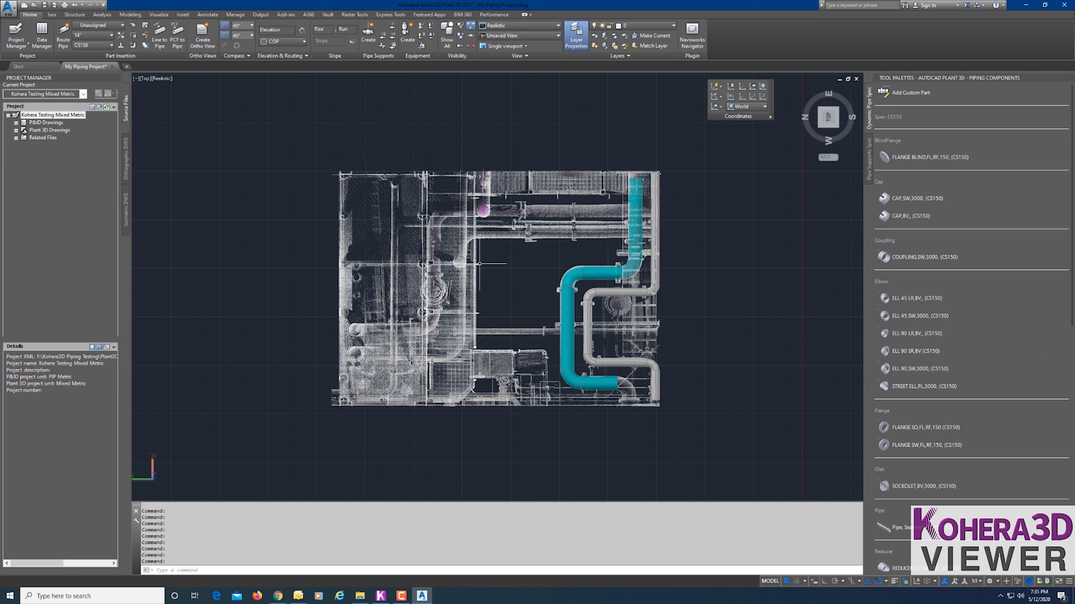
middle_click_drag(539, 314, 514, 233, "shift")
scroll(530, 246, "up", 6)
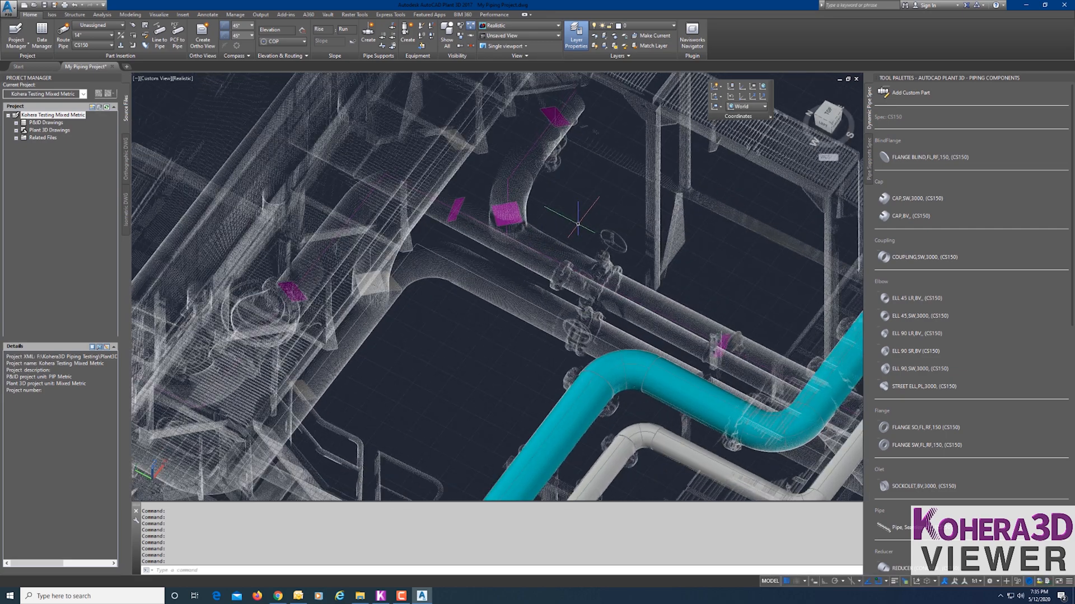
Return to the top view, hide the point cloud, and view the centerlines and modeled pipes at an angle.
left_click(829, 116)
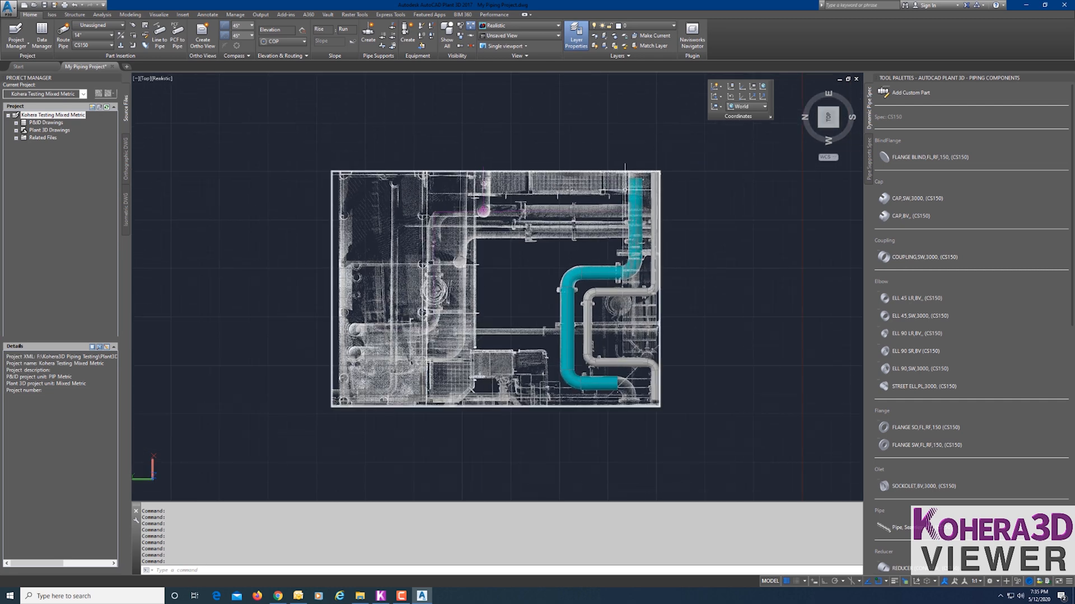
middle_click_drag(702, 294, 619, 285)
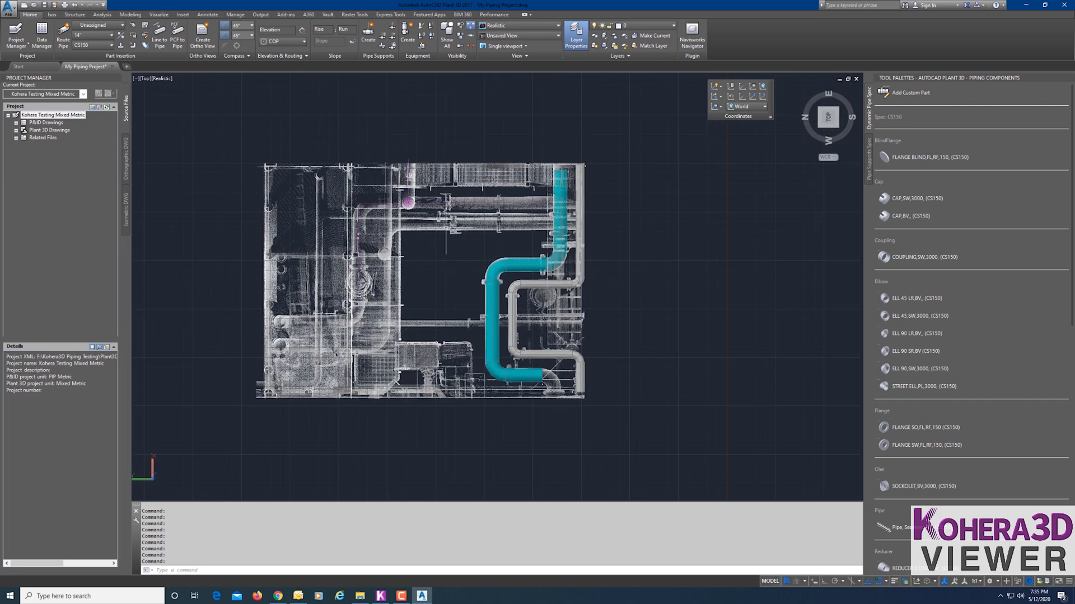
middle_click_drag(701, 288, 742, 283)
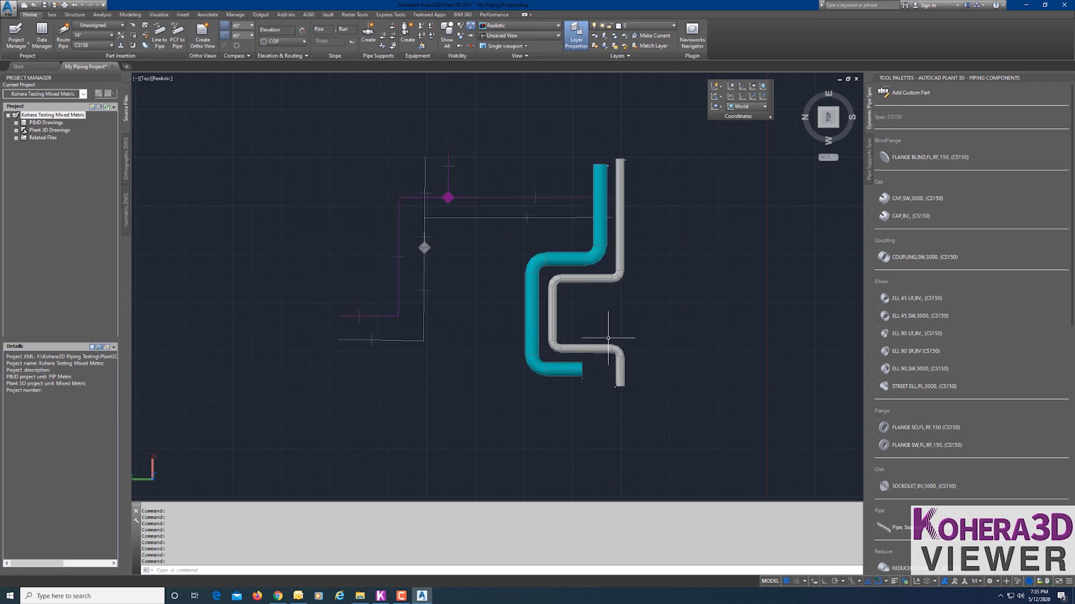
middle_click_drag(506, 331, 521, 272, "shift")
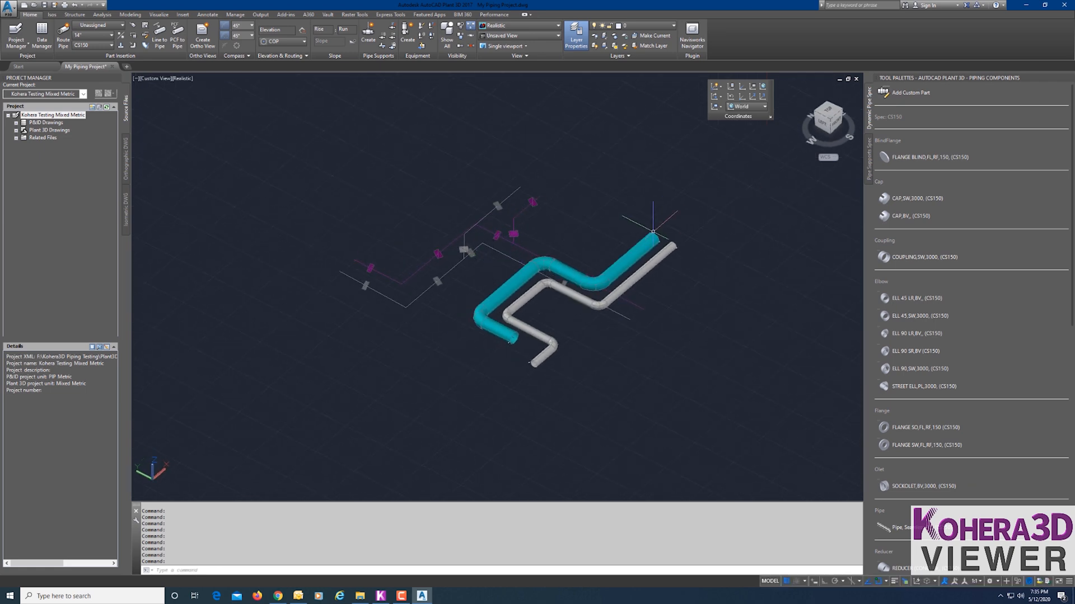
middle_click_drag(653, 230, 580, 228)
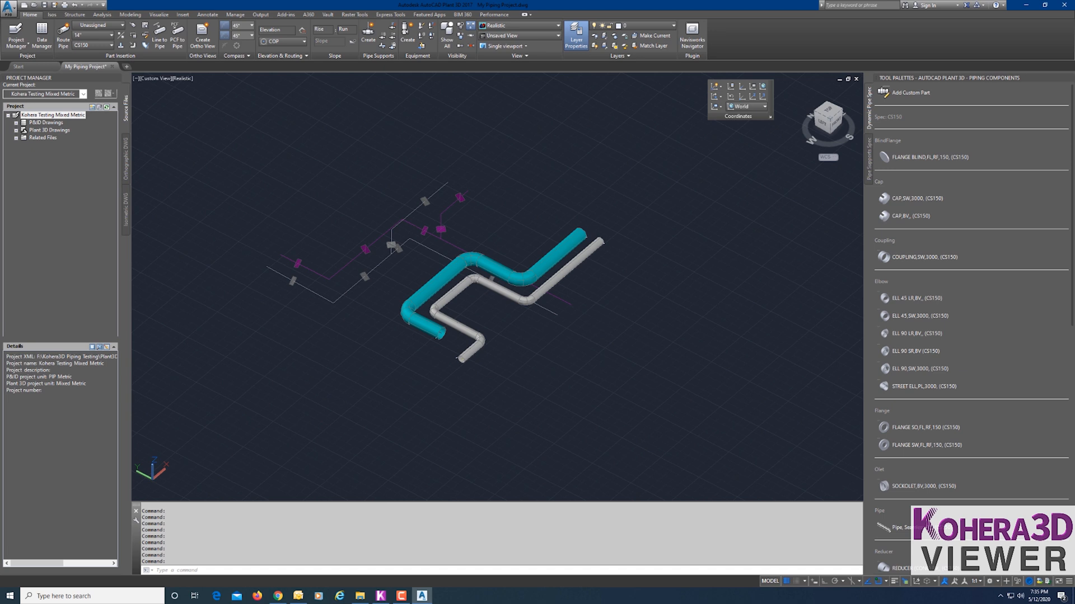
Show the object properties and check a white centerline and a magenta centerline in turn, clearing the selection after each.
key("ctrl+1")
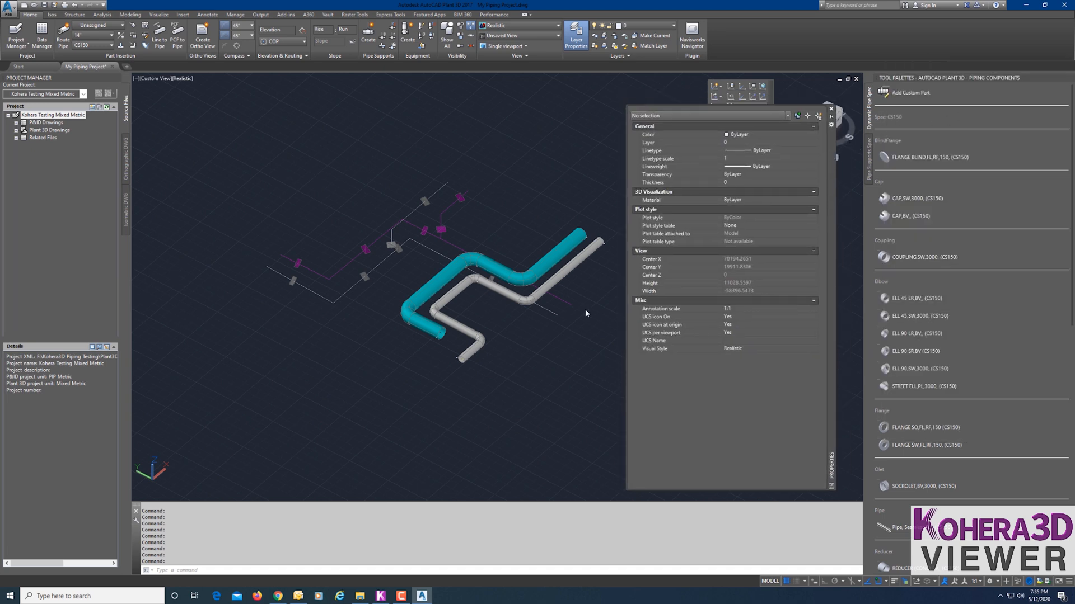
scroll(367, 276, "up", 3)
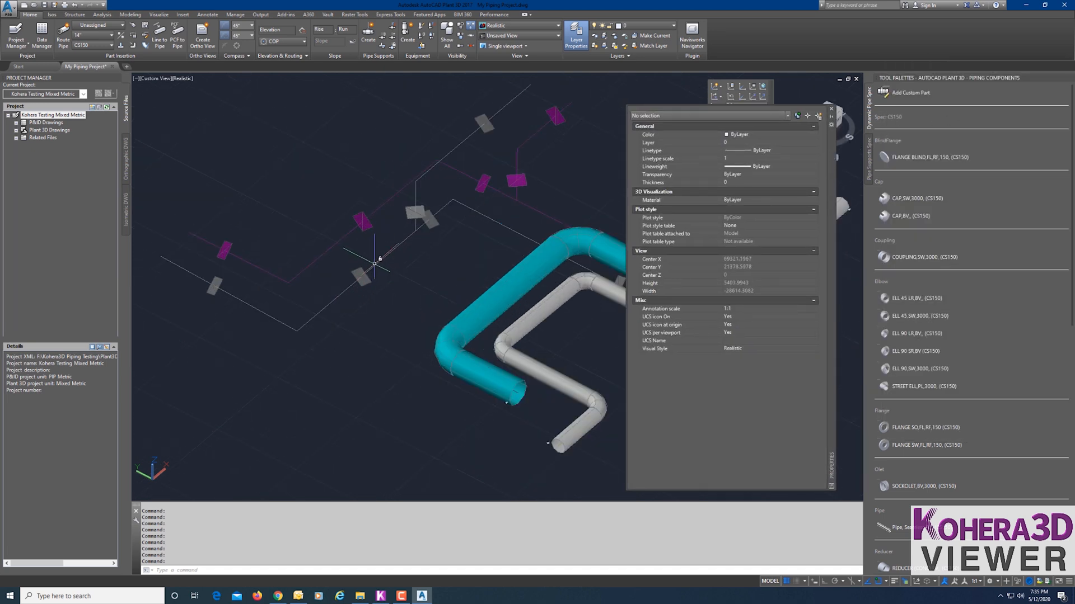
left_click(374, 263)
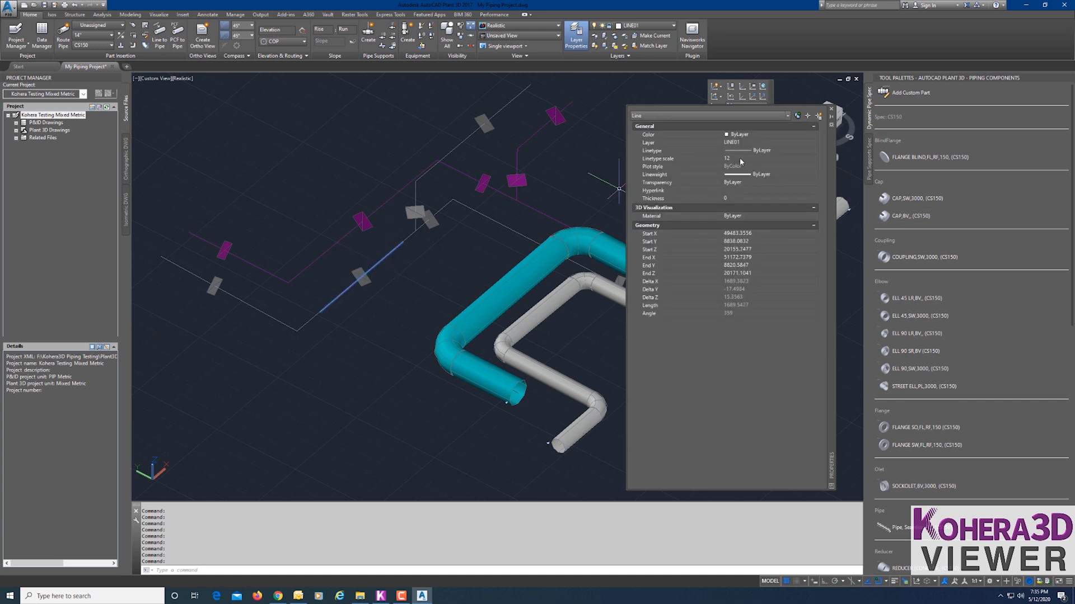
key("Escape")
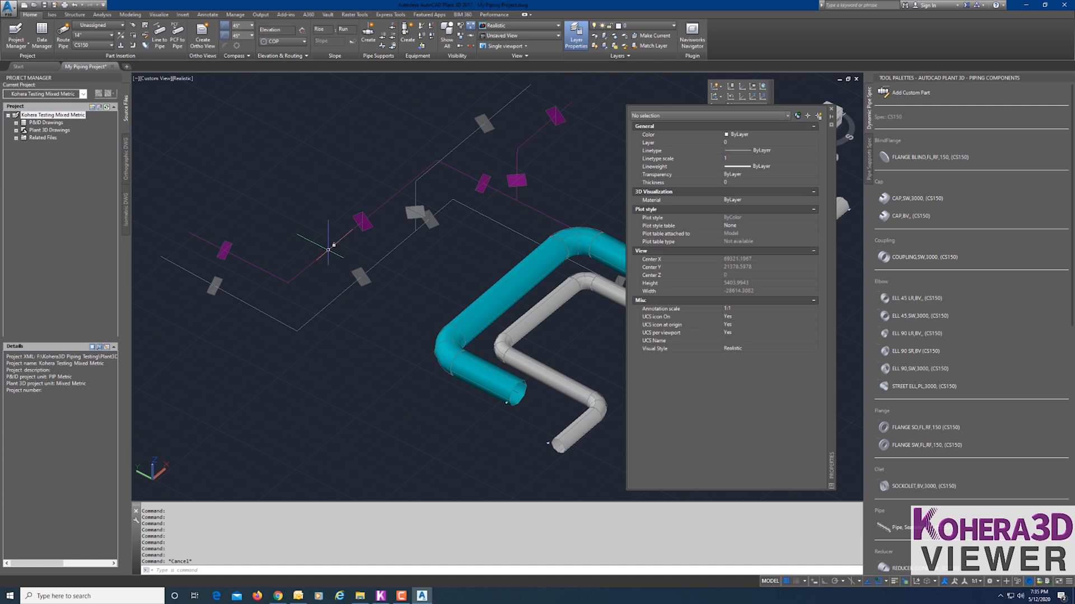
left_click(329, 249)
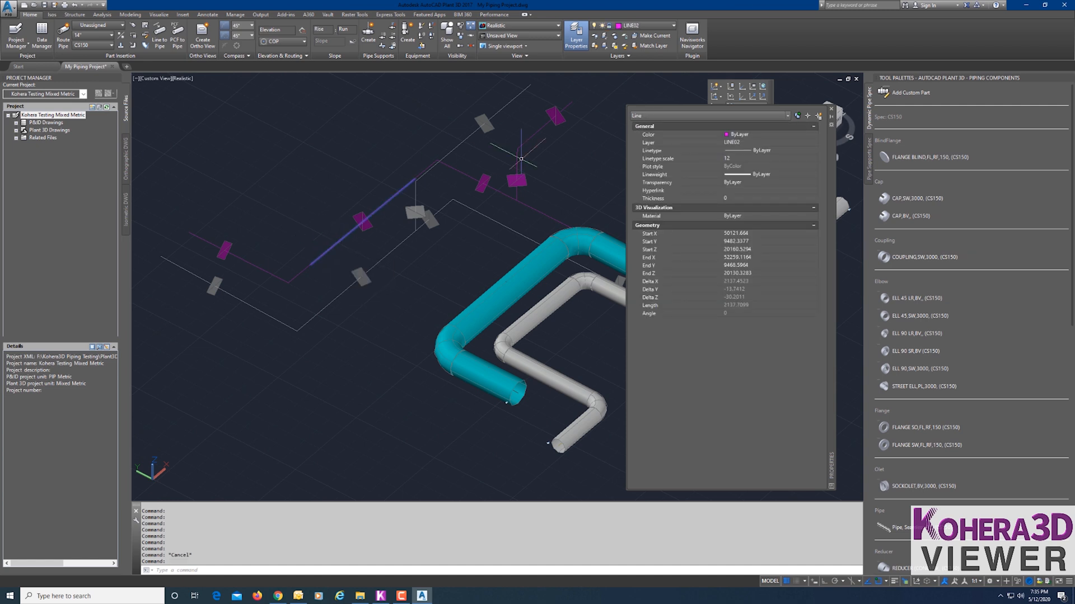
key("Escape")
key("Escape")
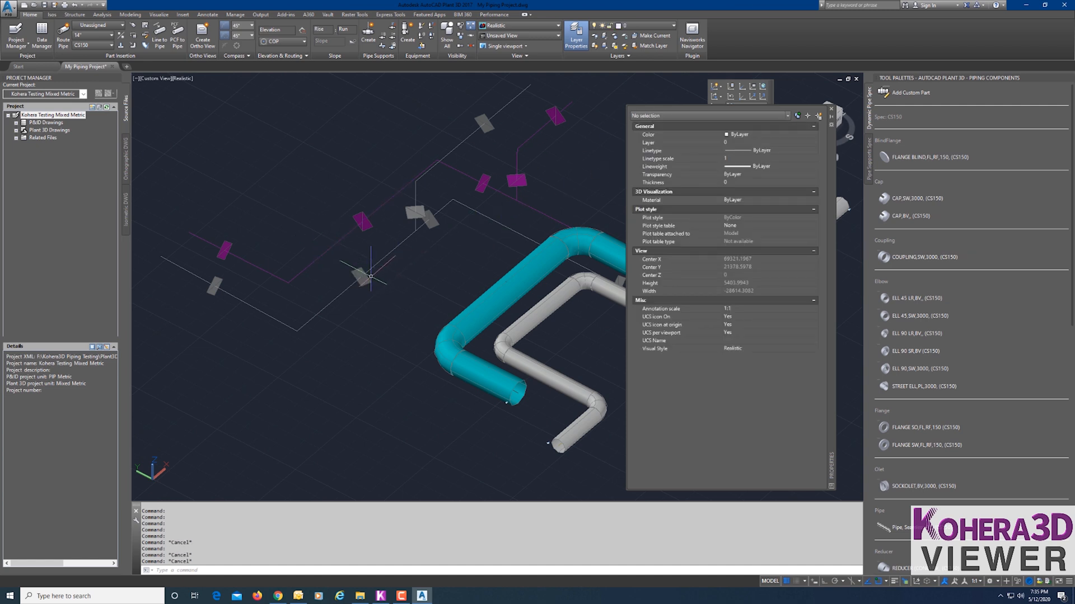
Examine the white and magenta centerlines, their midpoint markers and the modeled pipes up close and from above.
scroll(365, 277, "up", 3)
middle_click_drag(363, 285, 324, 278, "shift")
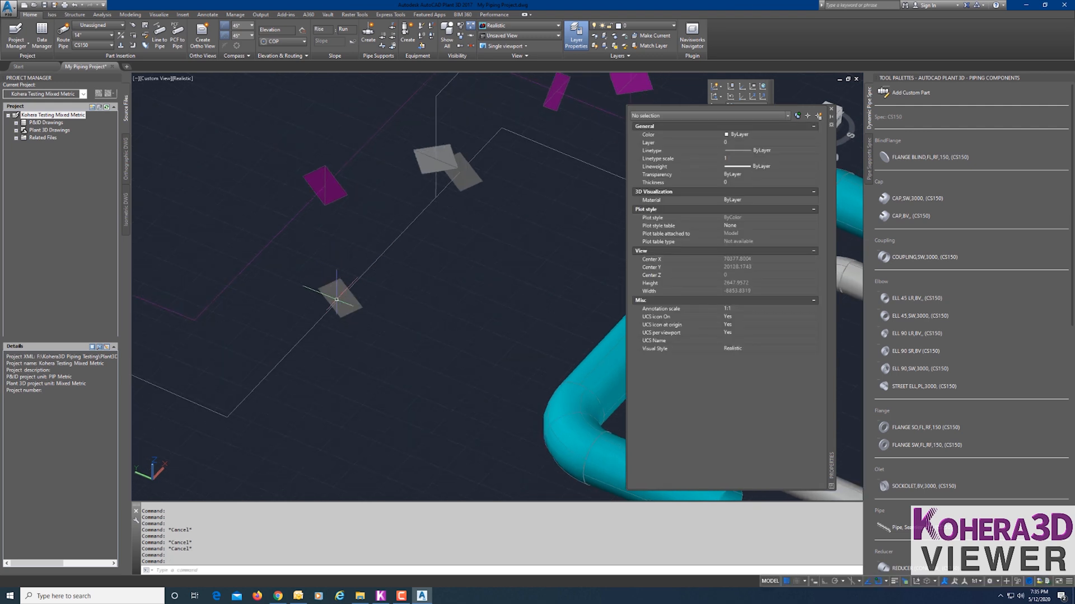
scroll(398, 270, "down", 4)
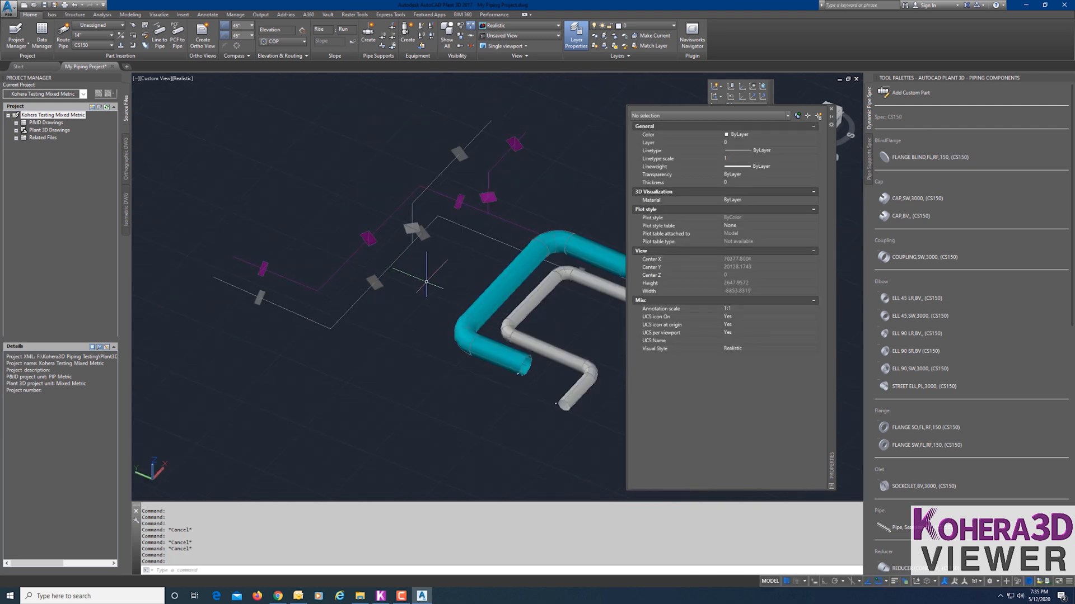
middle_click_drag(432, 283, 470, 280, "shift")
scroll(384, 262, "up", 4)
scroll(375, 252, "up", 5)
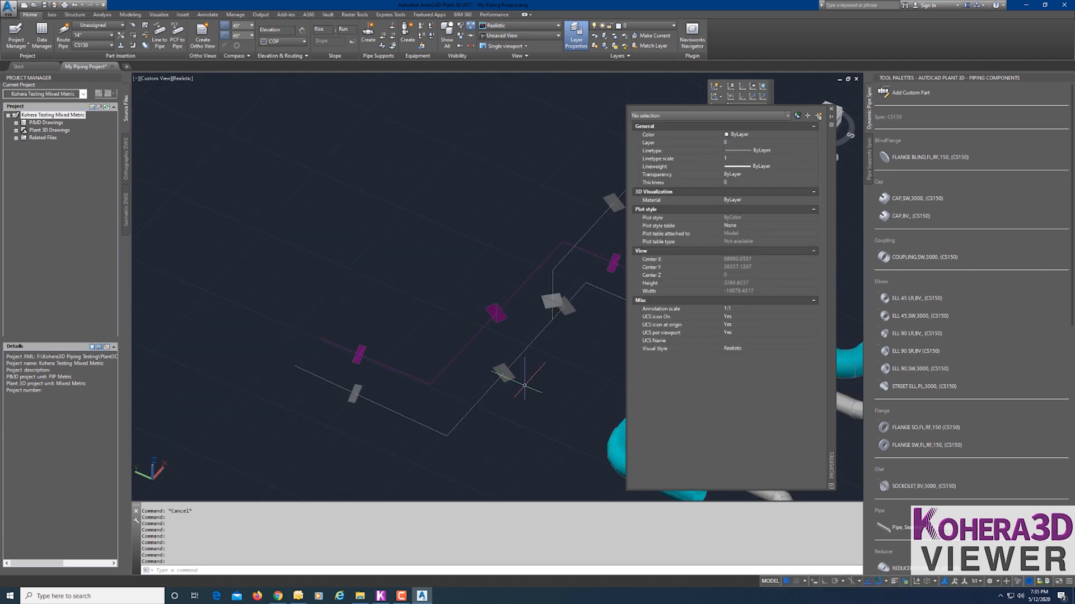
scroll(517, 361, "down", 6)
middle_click_drag(546, 375, 291, 366)
scroll(448, 336, "down", 5)
scroll(428, 325, "up", 3)
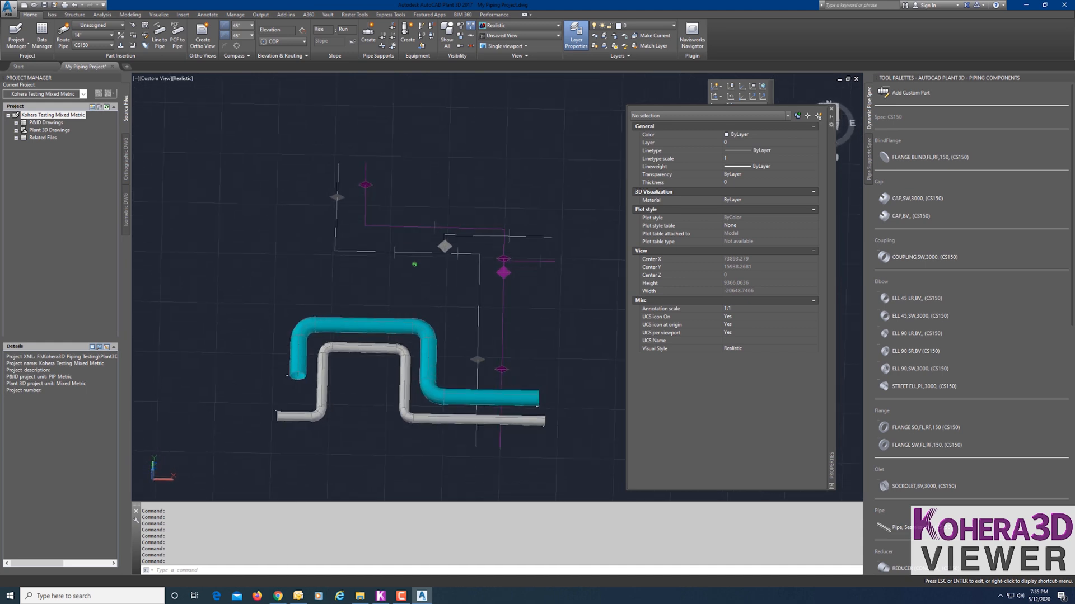
Try routing a 14" pipe along the white centerline from its free end around the first corner, and undo it.
left_click(58, 41)
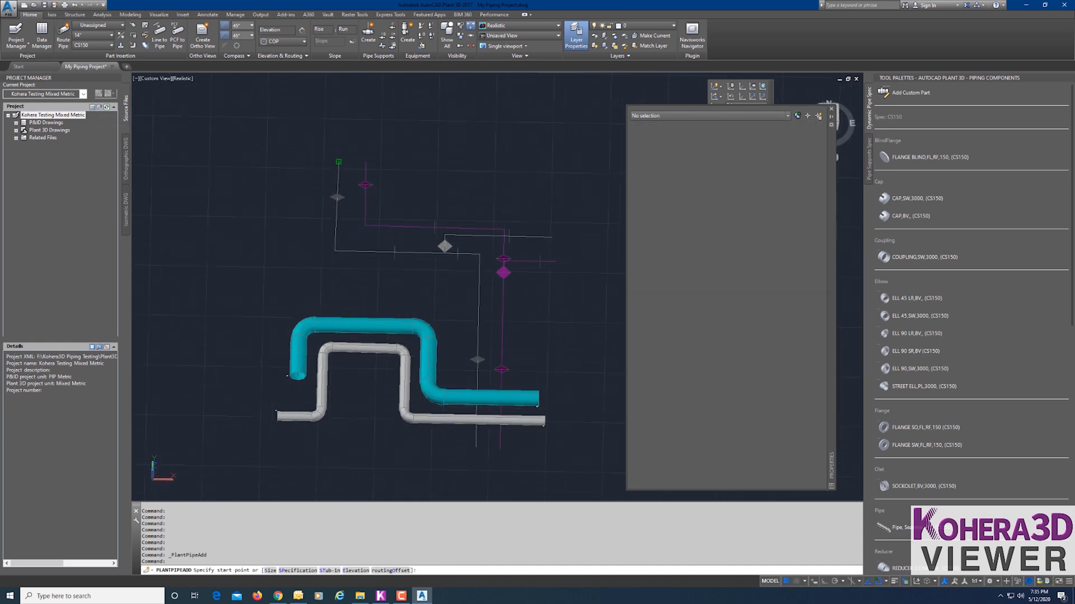
left_click(338, 162)
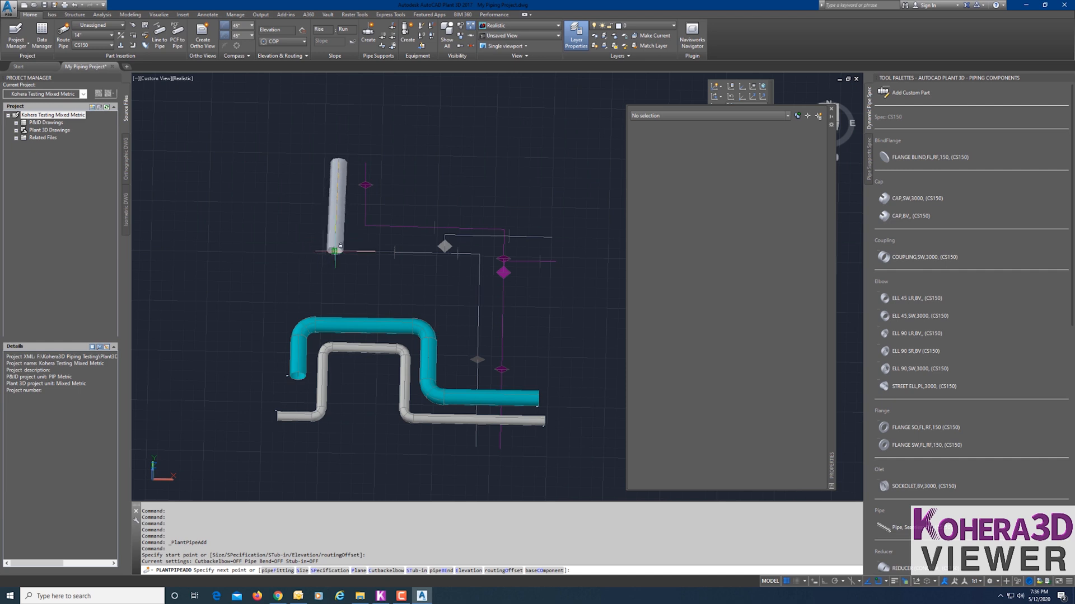
left_click(342, 252)
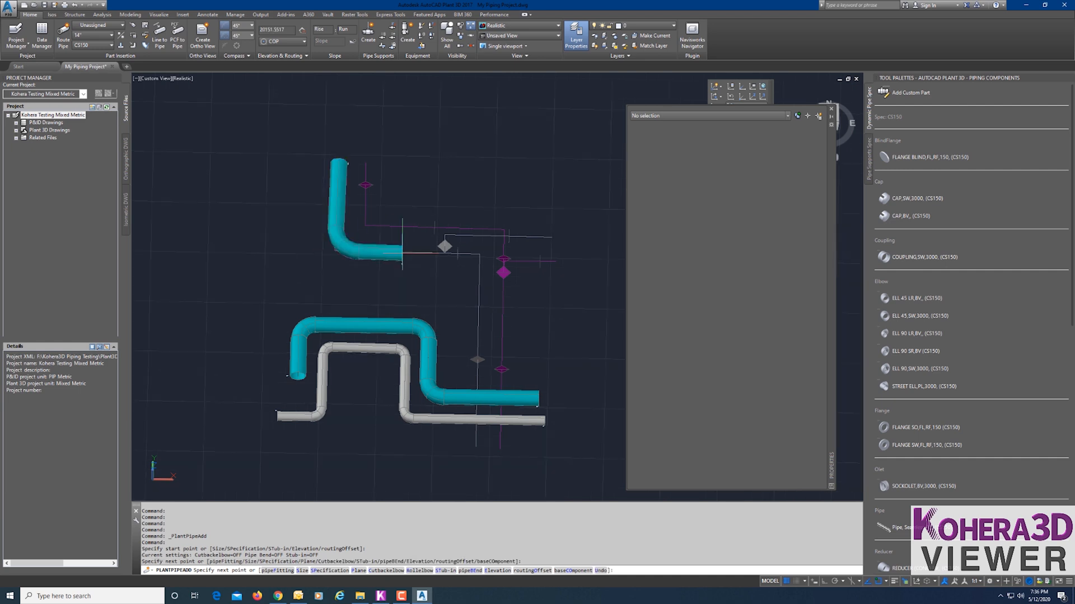
key("Escape")
key("ctrl+z")
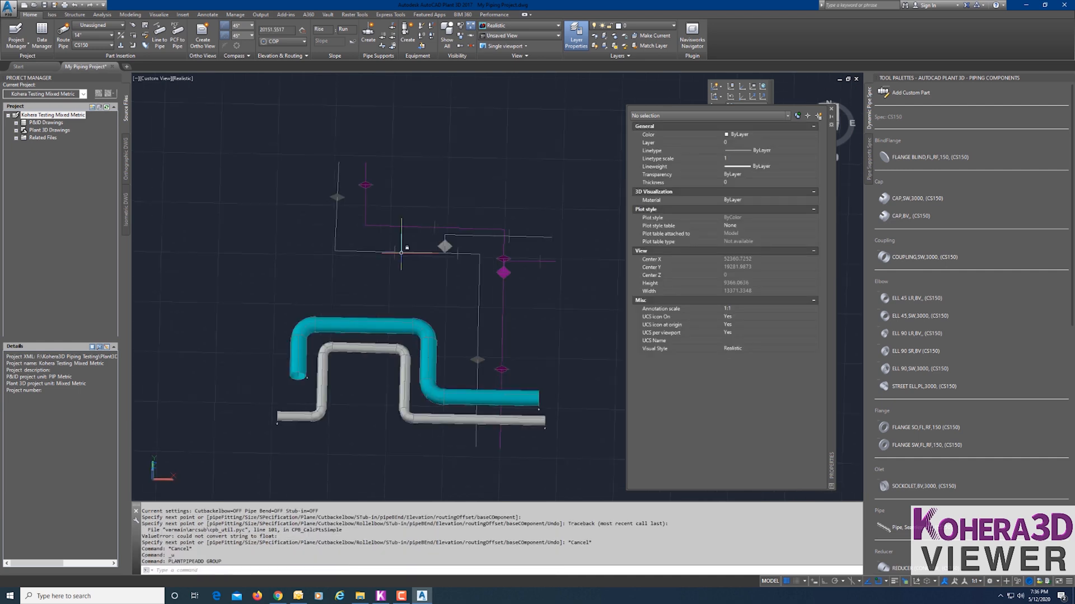
Convert the two white LINE01 centerline segments and their corner piece to 12" pipe with Line to Pipe, and undo the conversion.
middle_click_drag(252, 224, 354, 222, "shift")
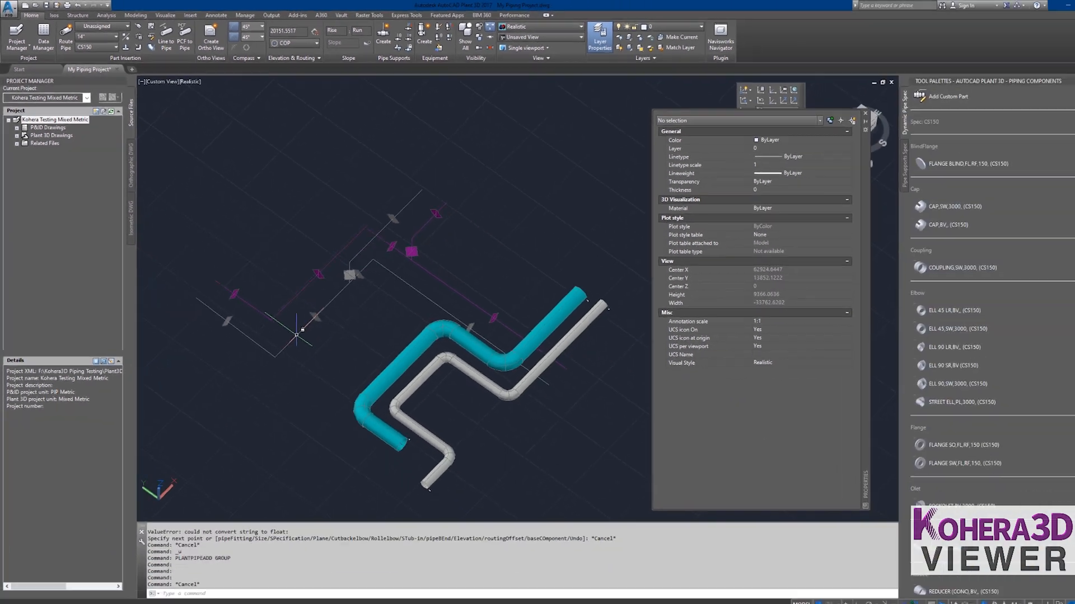
left_click(296, 334)
left_click(244, 328)
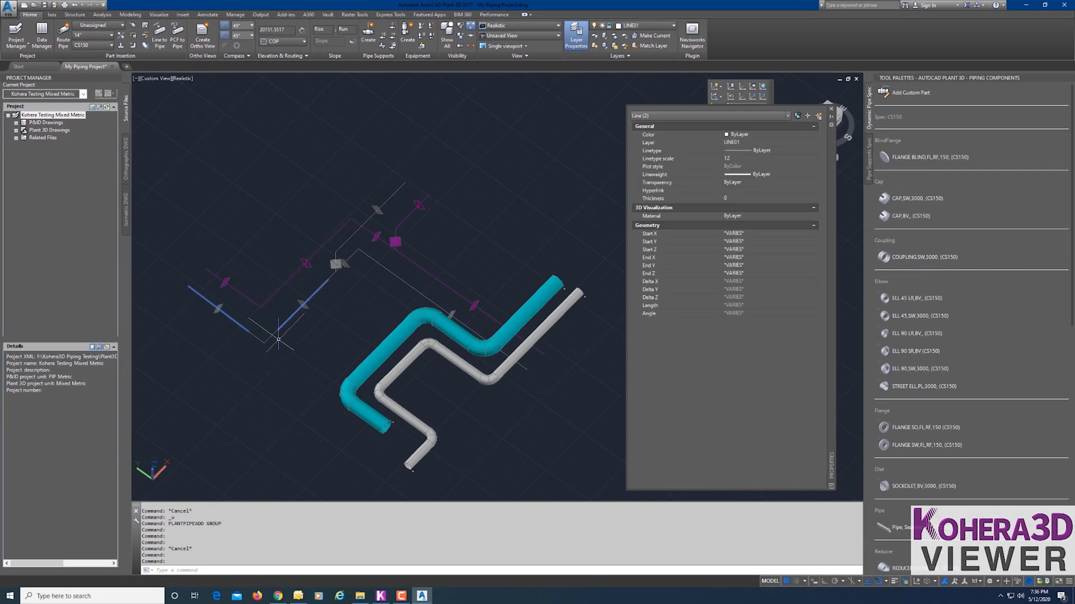
left_click(273, 344)
left_click(243, 333)
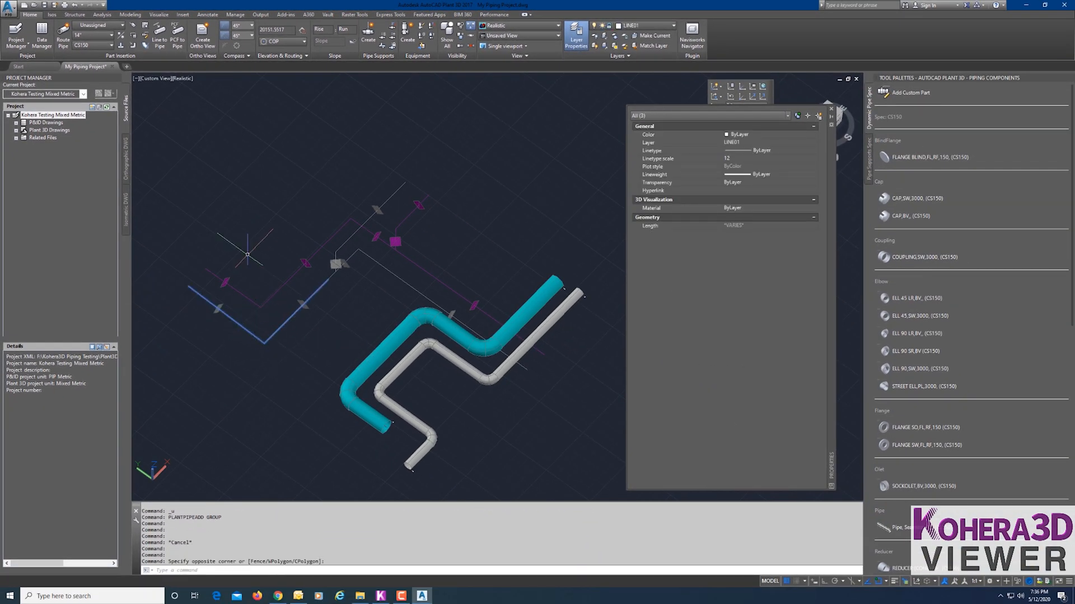
left_click(110, 35)
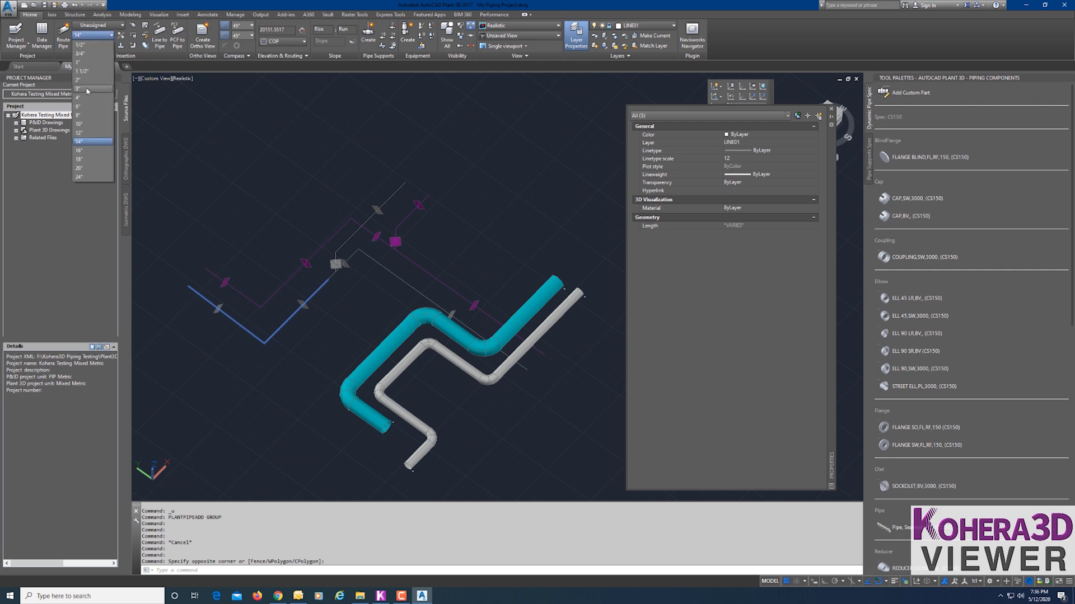
left_click(83, 132)
left_click(160, 33)
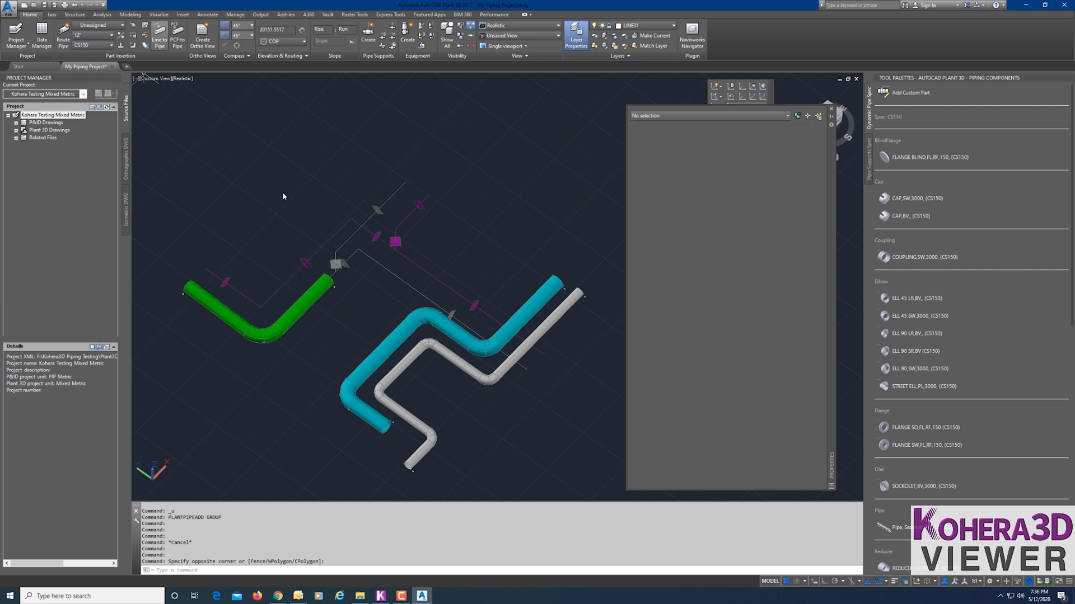
key("Escape")
key("ctrl+z")
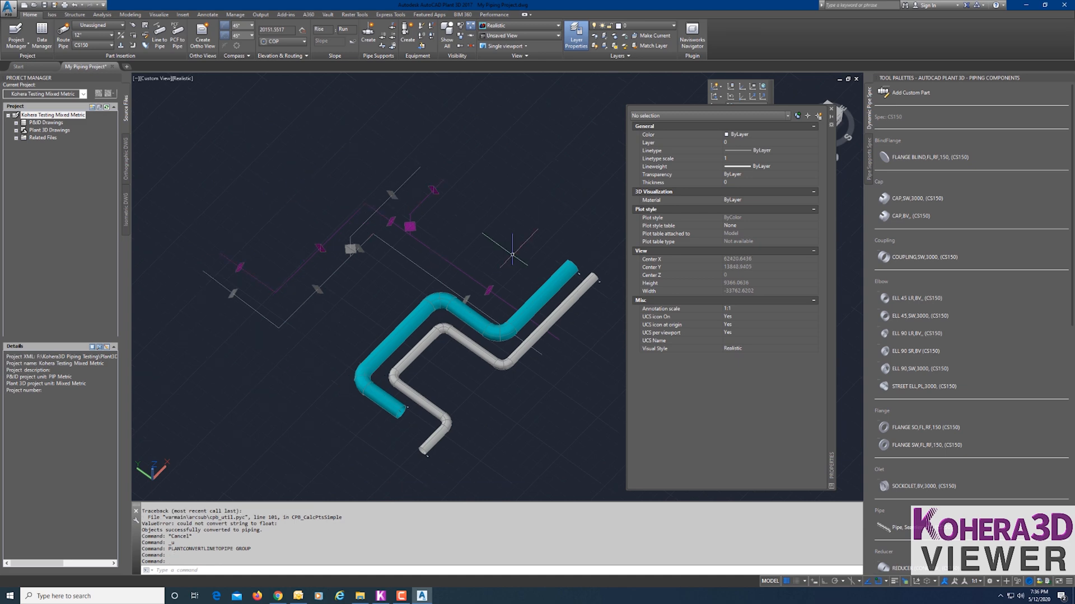
Quick-select every object in the entire drawing whose linetype scale equals 12.
type("q")
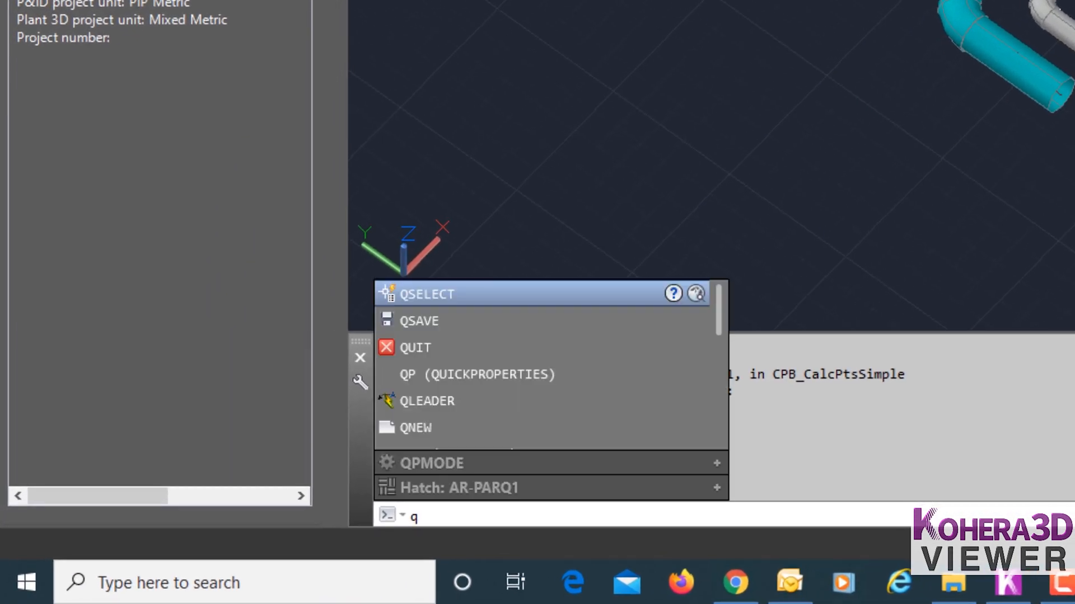
type("sel")
key("Return")
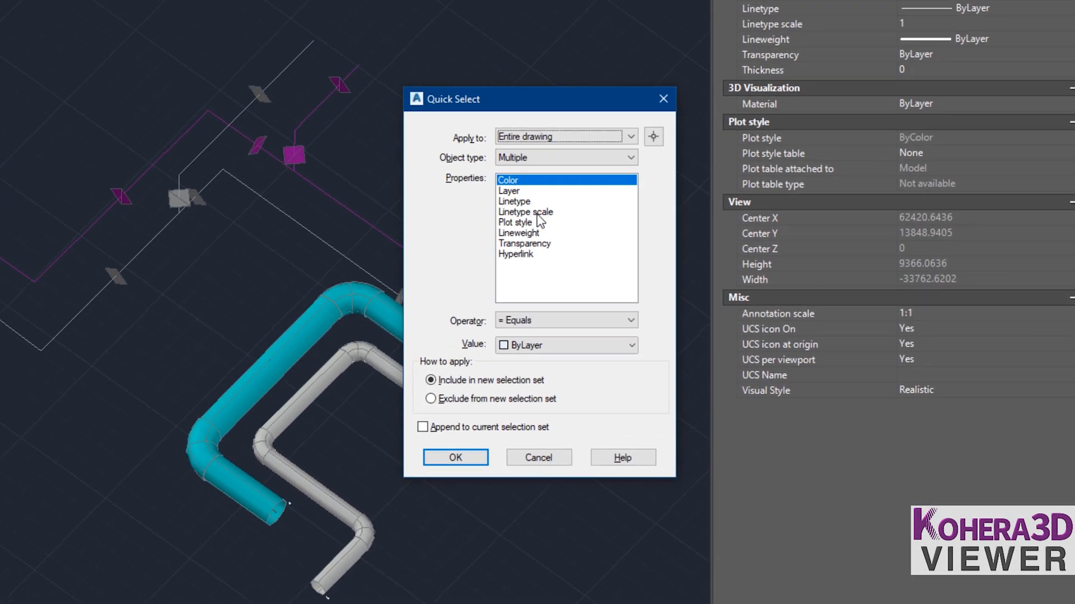
left_click(536, 214)
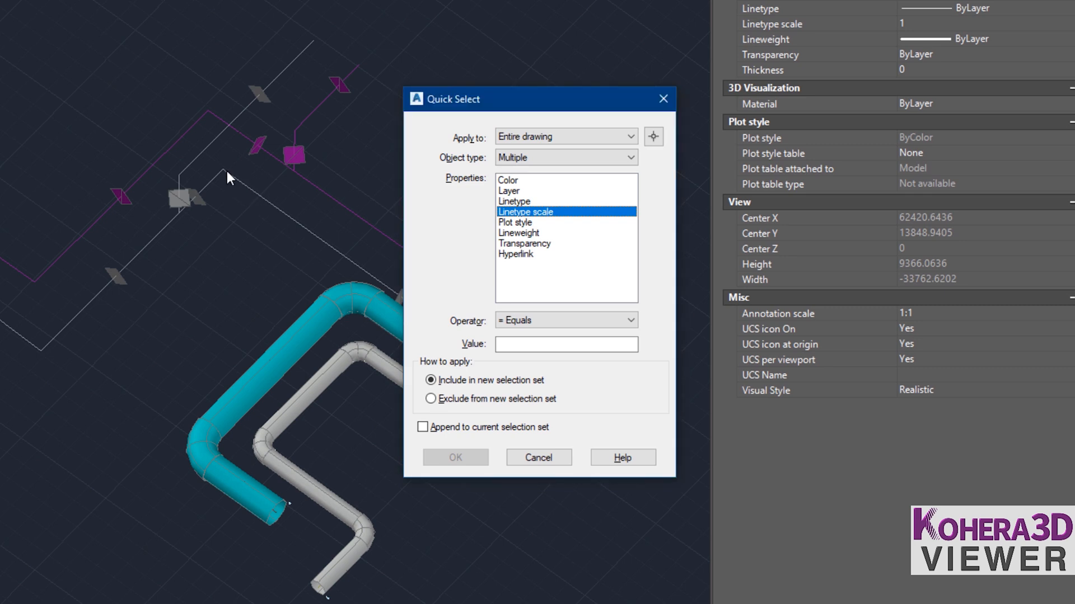
left_click(544, 344)
type("12")
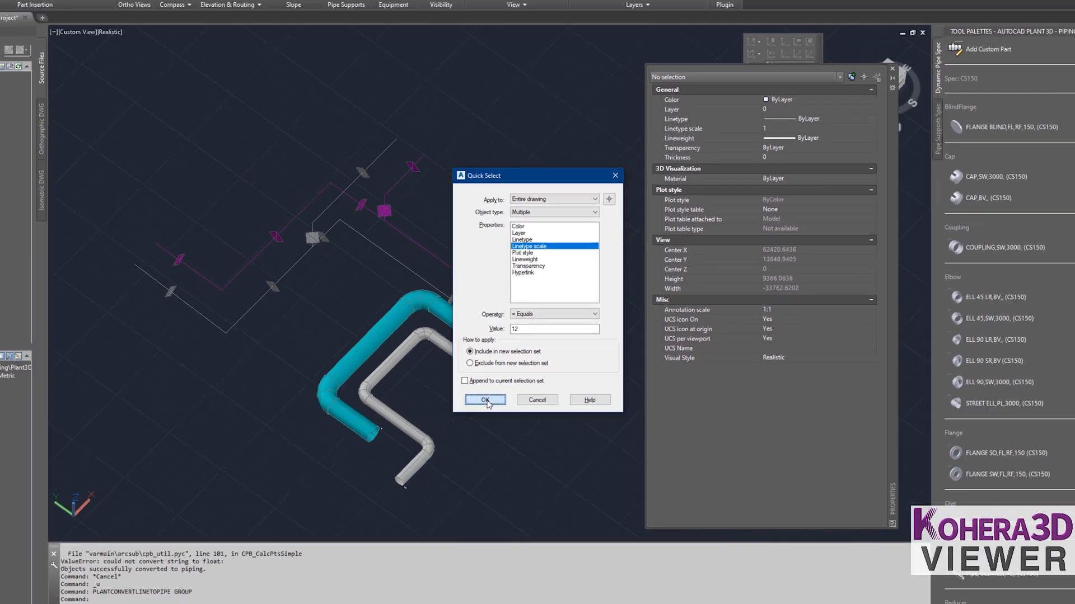
left_click(484, 400)
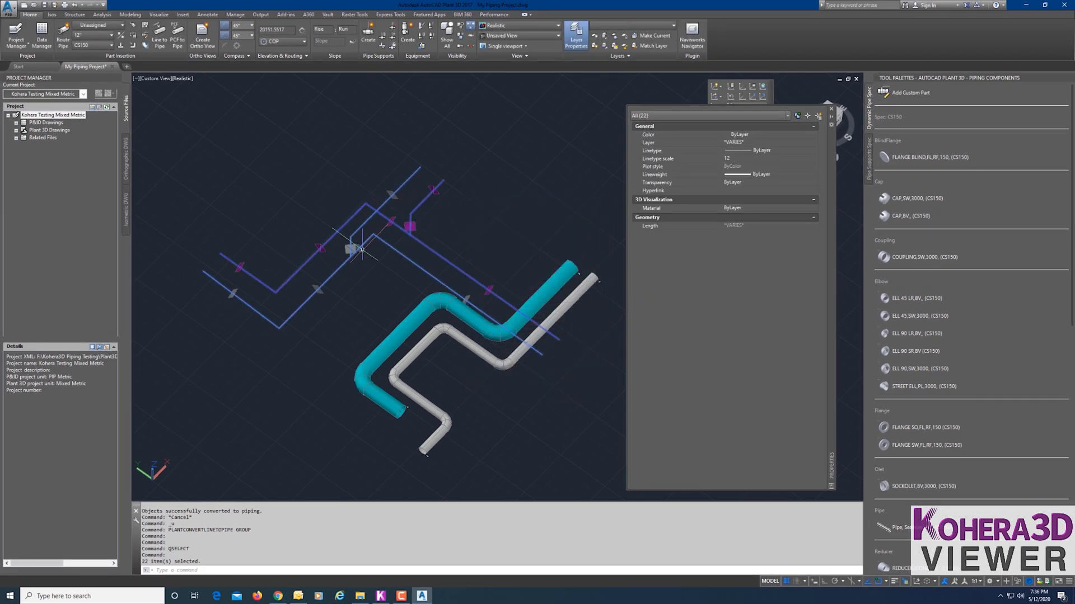
Convert the selected centerlines to piping with Line to Pipe, and move the object properties off the drawing area.
left_click(161, 32)
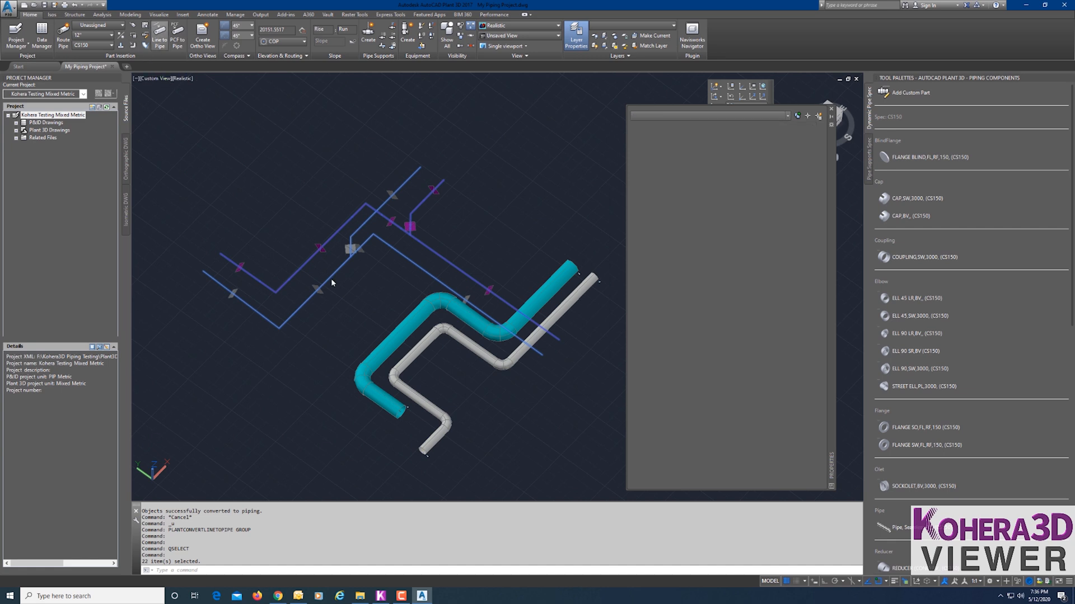
key("Escape")
middle_click_drag(319, 356, 423, 354, "shift")
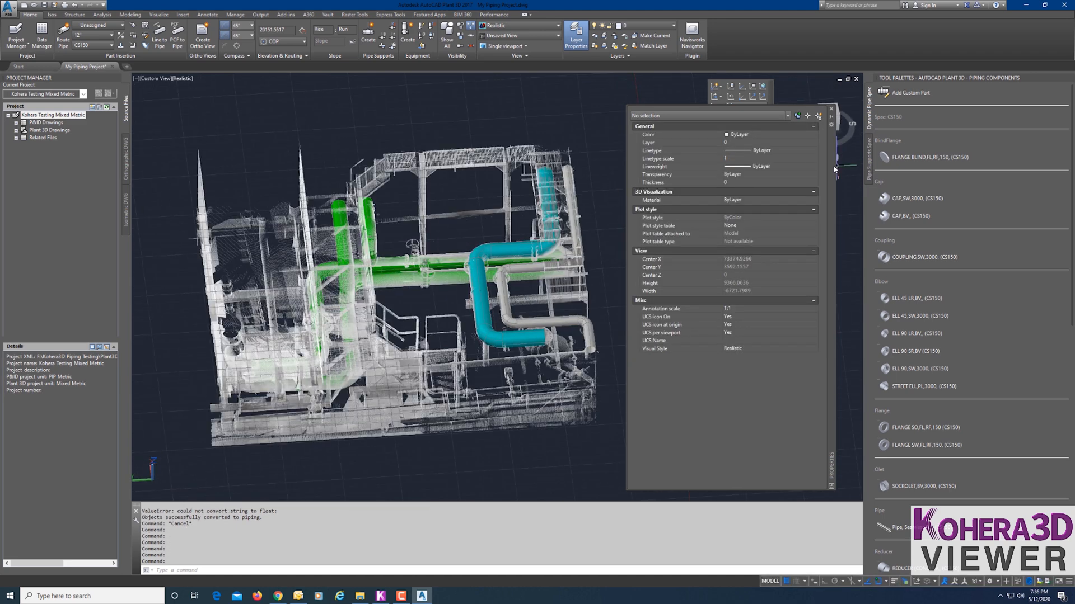
left_click_drag(833, 167, 1074, 151)
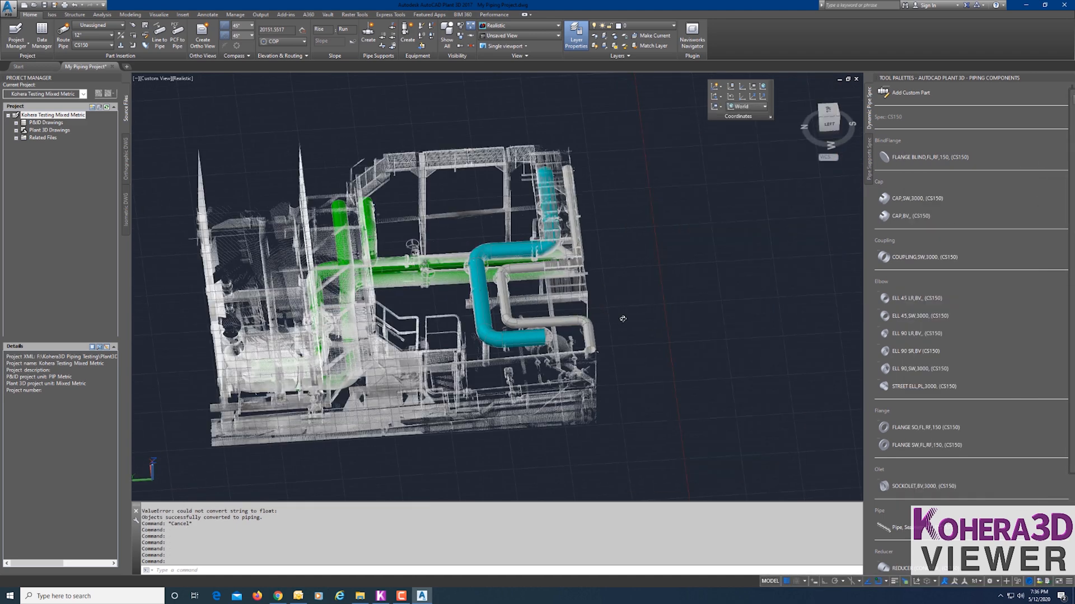